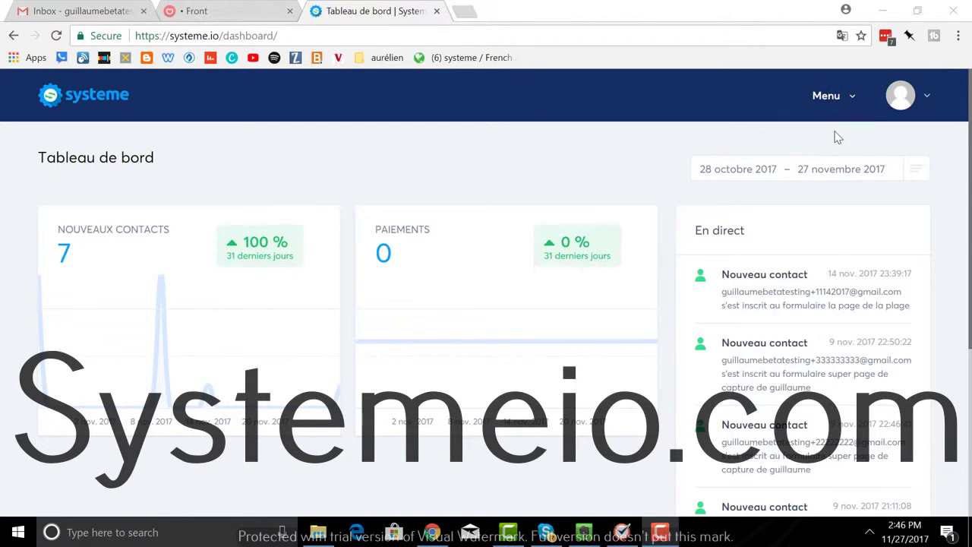
Step: Create a campaign named "3e campagne de test" with the description "vendre mon super produit à mon prospect"
left_click(830, 103)
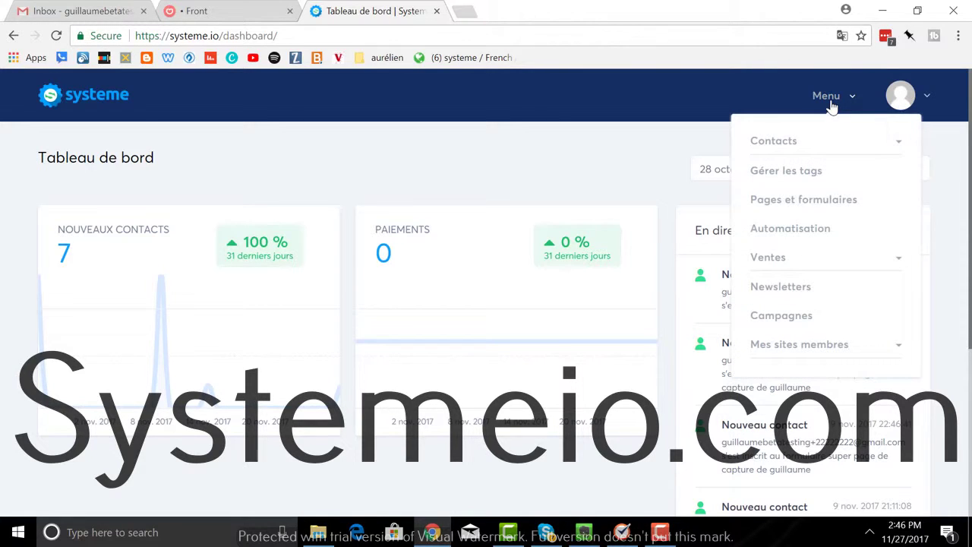
left_click(798, 328)
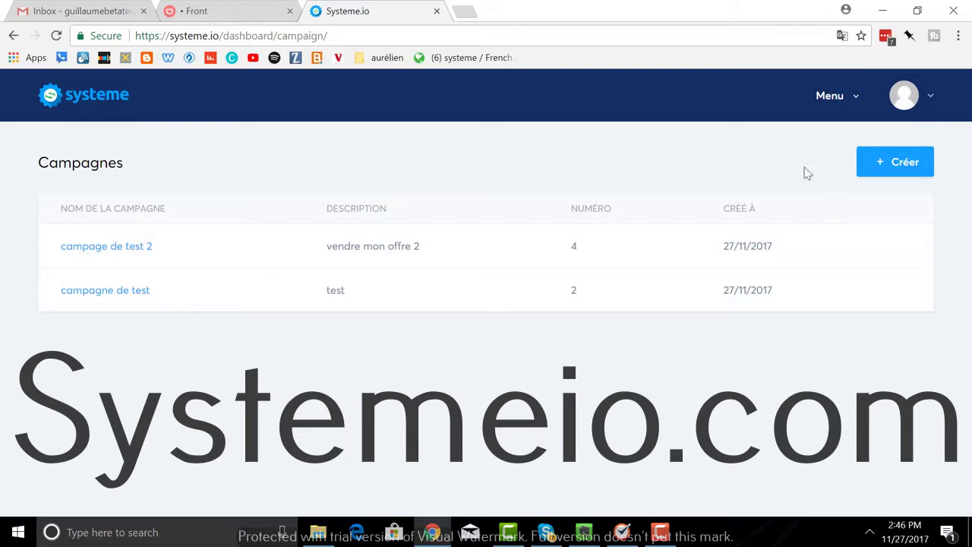
left_click(908, 170)
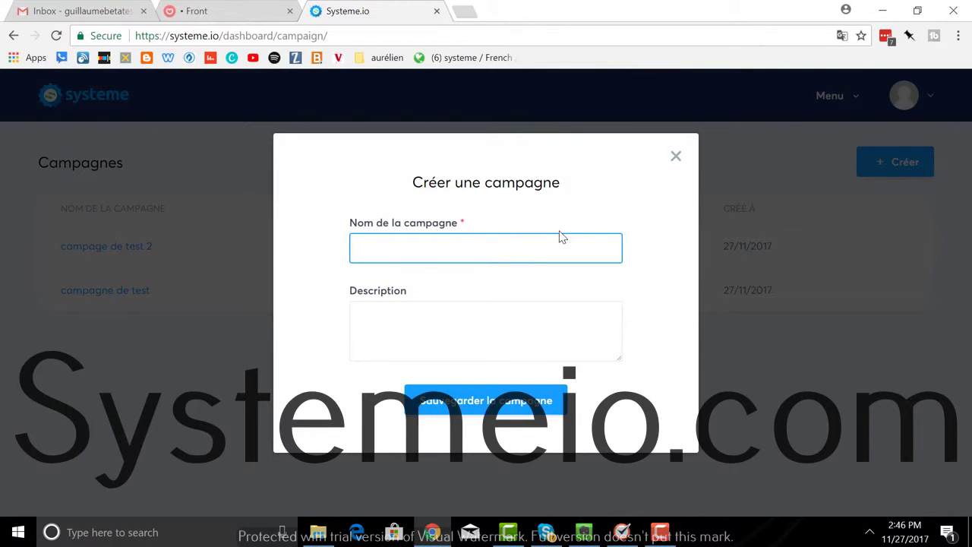
type("3e campagne de test")
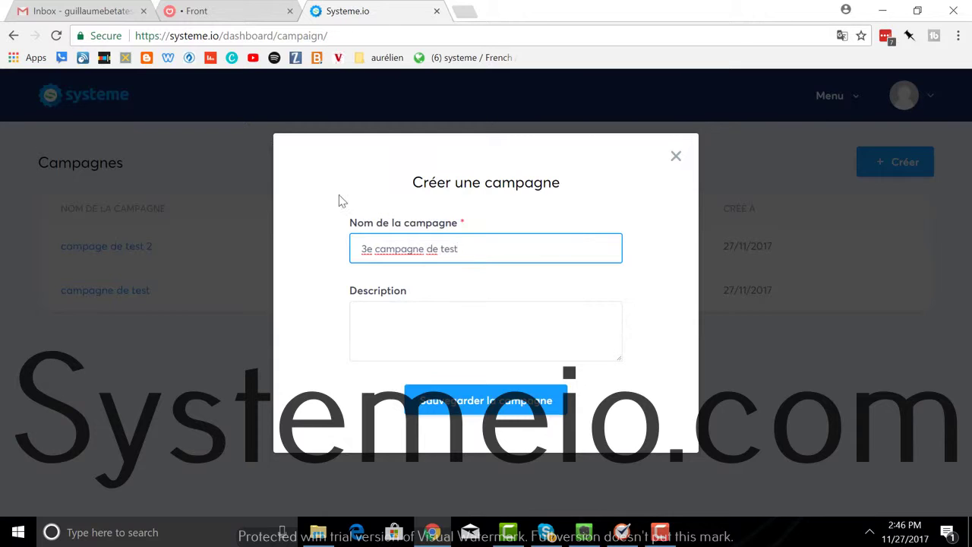
left_click(432, 318)
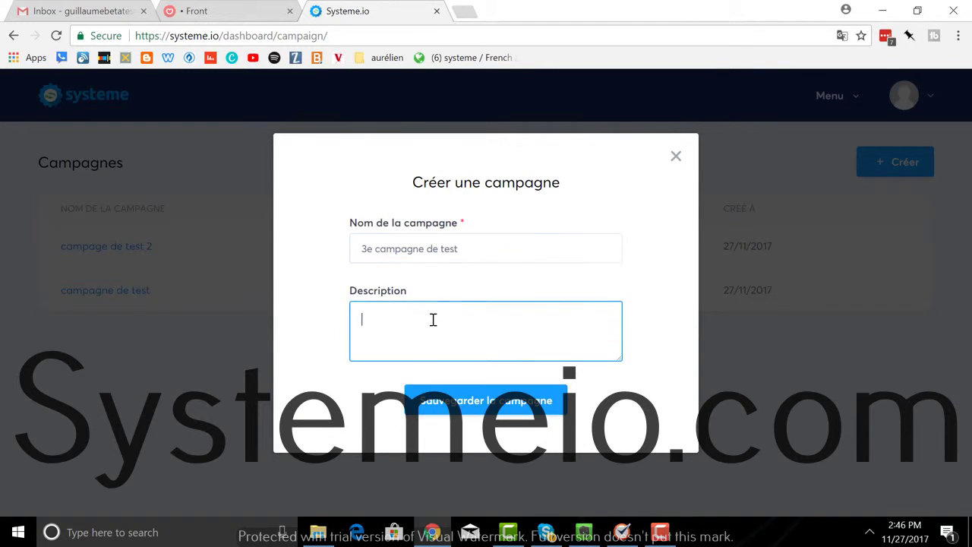
type("vendre mon super prod")
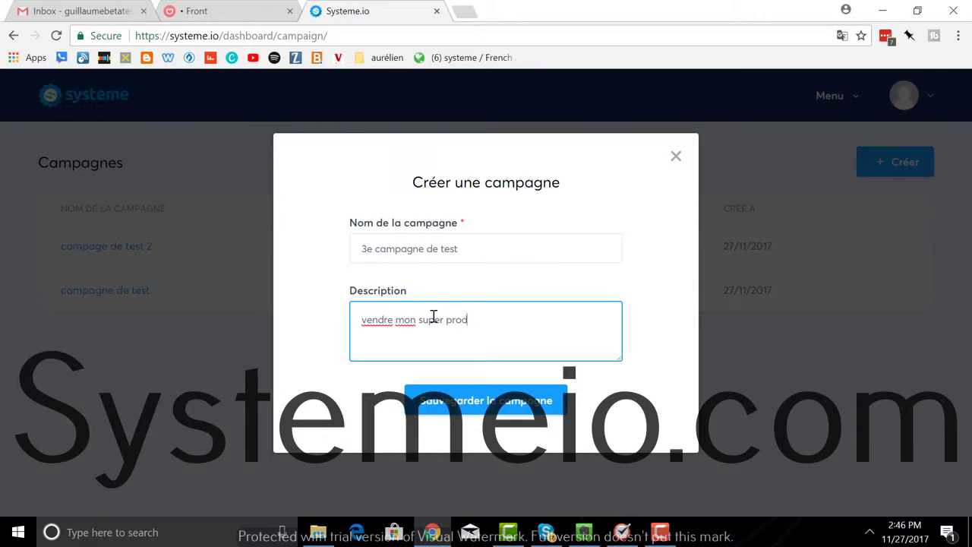
type("uit à mon prospect")
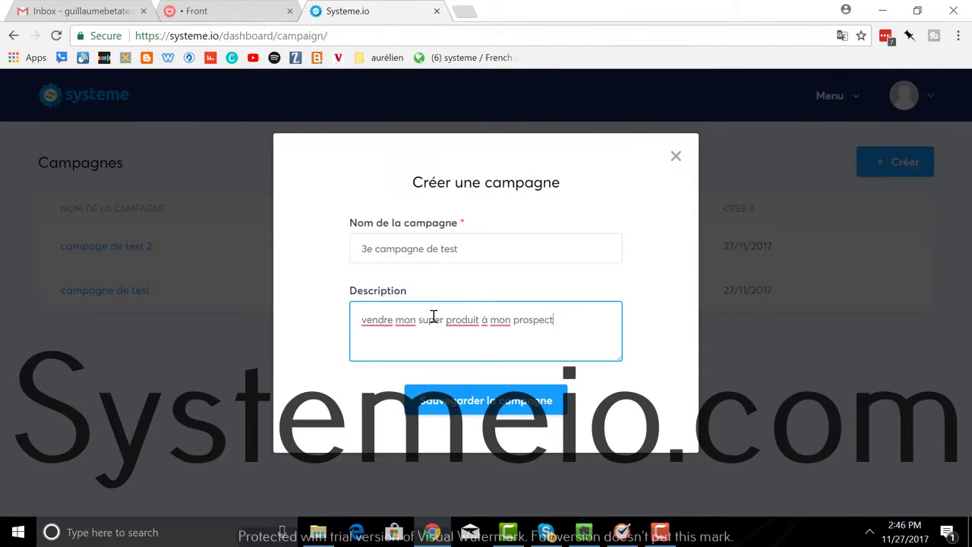
left_click(508, 407)
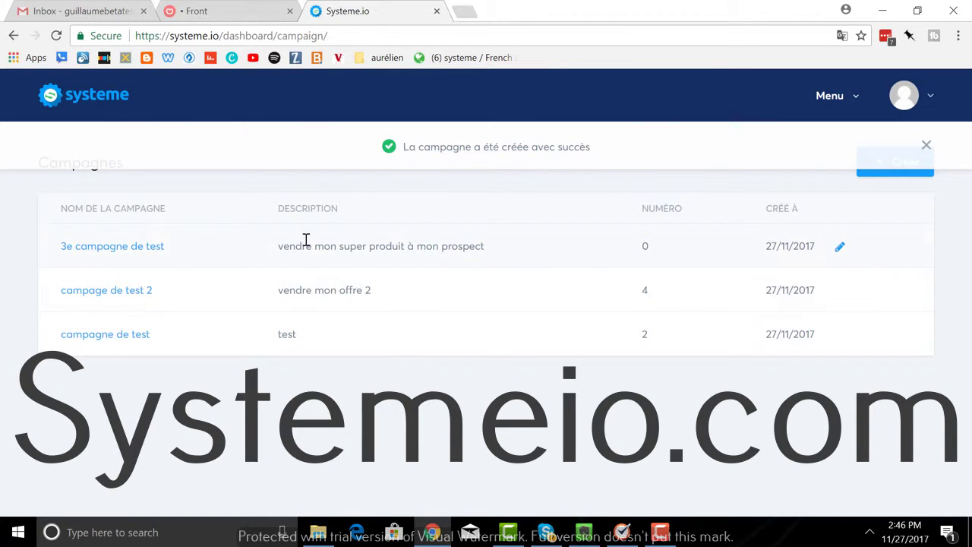
Step: Start a first step in "3e campagne de test" with the subject "email 1 - bienvenue sur mon blog" and fill in the sender's name
left_click(141, 247)
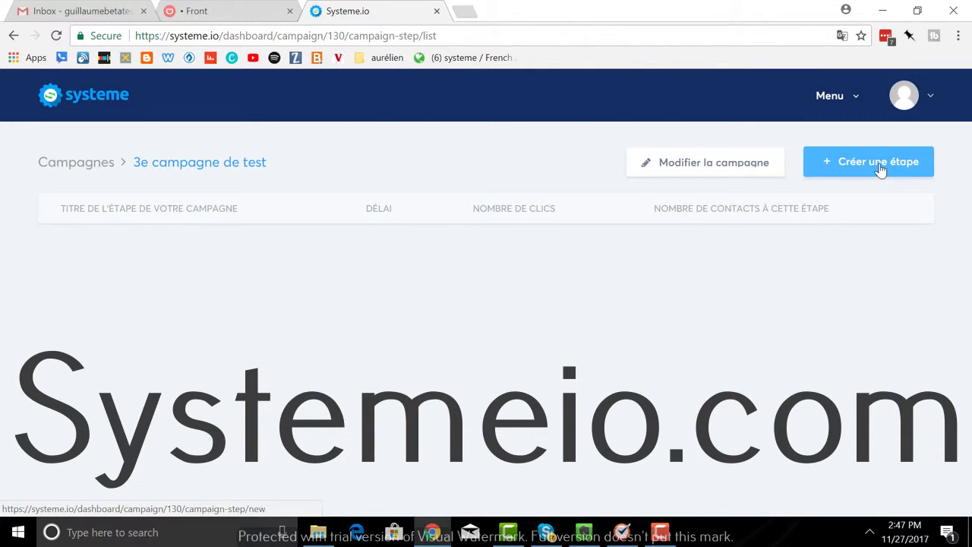
left_click(878, 163)
left_click(189, 246)
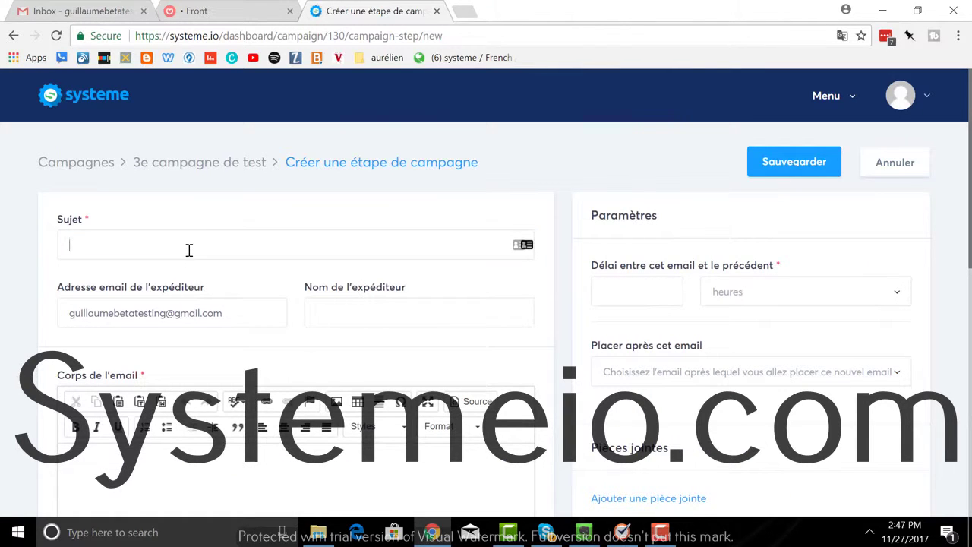
type("email 1")
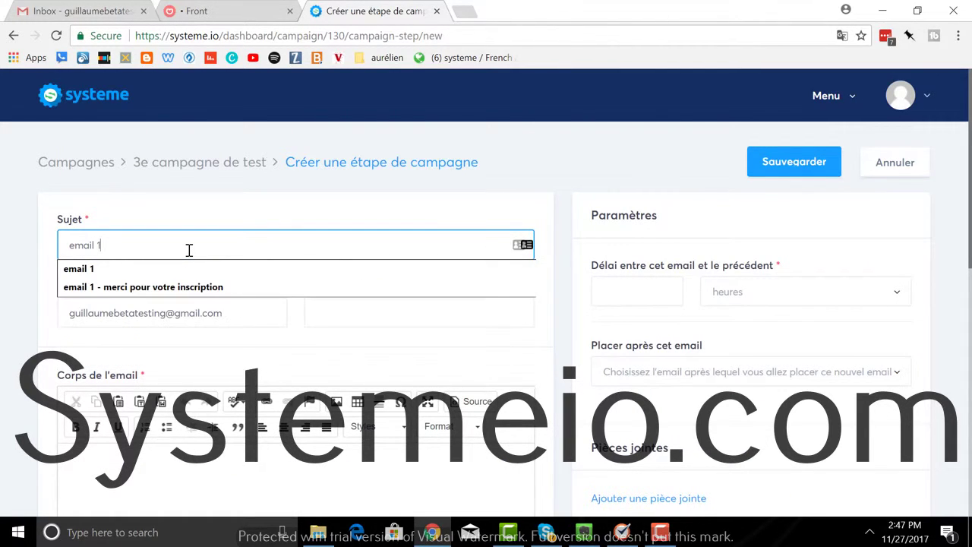
type(" - merc")
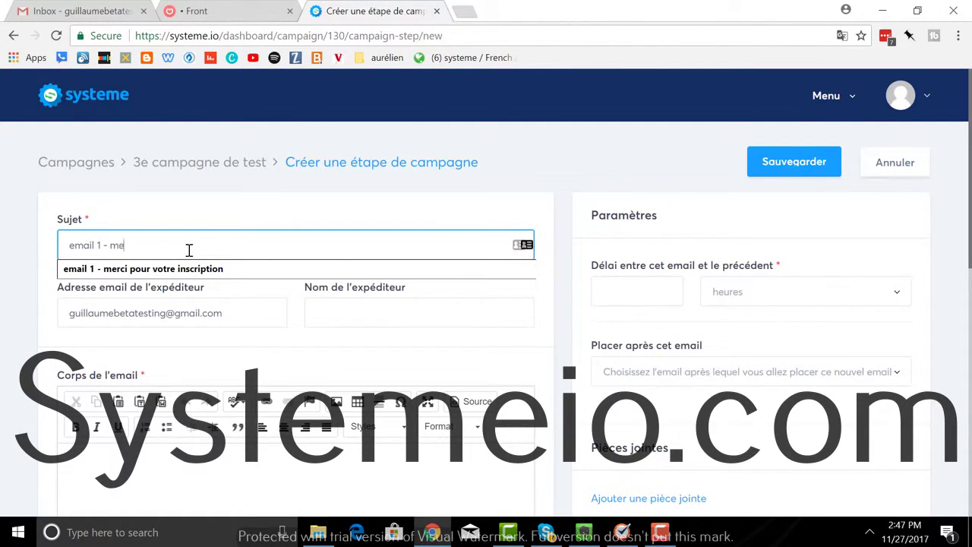
key("BackSpace")
key("BackSpace")
key("BackSpace")
type("bienven")
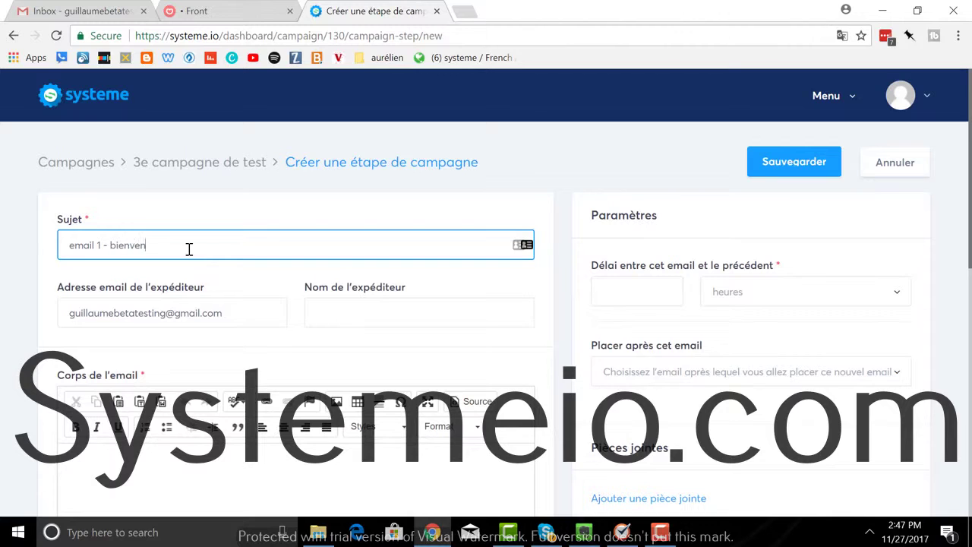
type("ue sur mon blog")
left_click(406, 312)
type("guillaume")
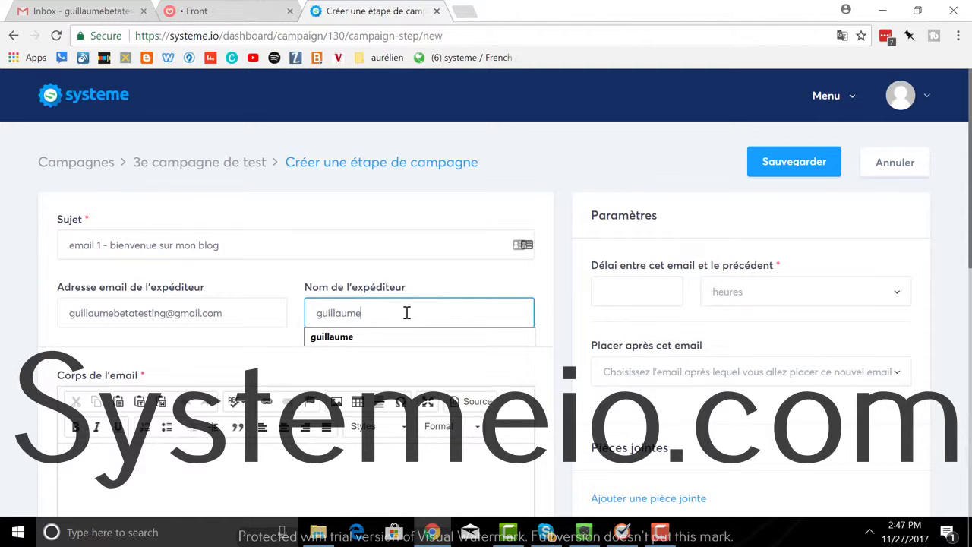
Step: Write the email body as "bonjour," followed by "bienvenue" on a separate line
left_click(193, 448)
type("bonj")
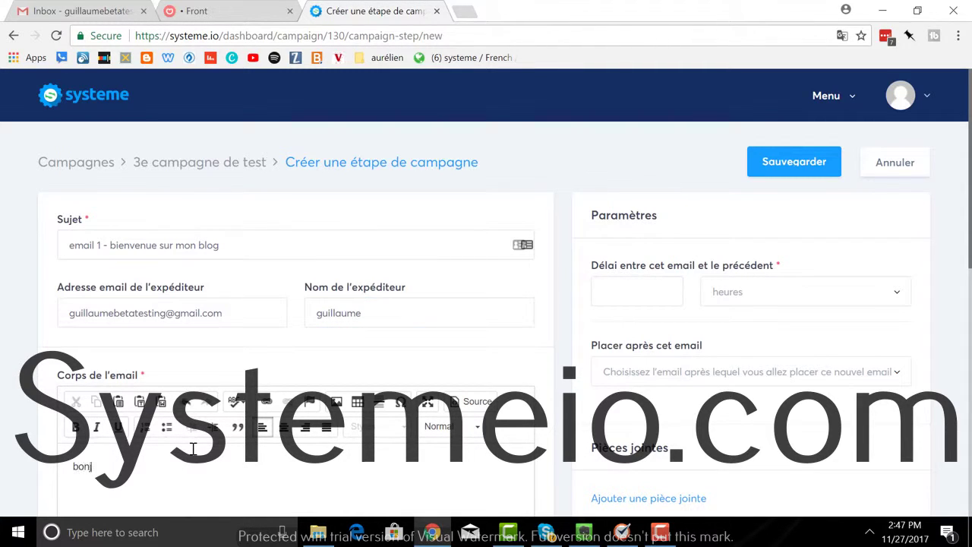
type("our,")
key("Return")
key("Return")
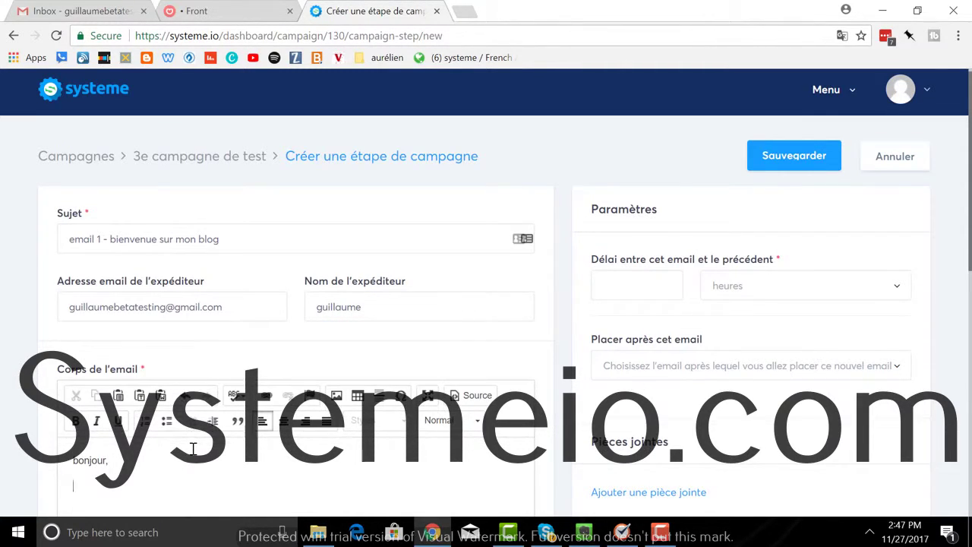
type("bienvenue")
Step: Set the delay between this email and the previous one to 0 and save the campaign step
left_click(648, 291)
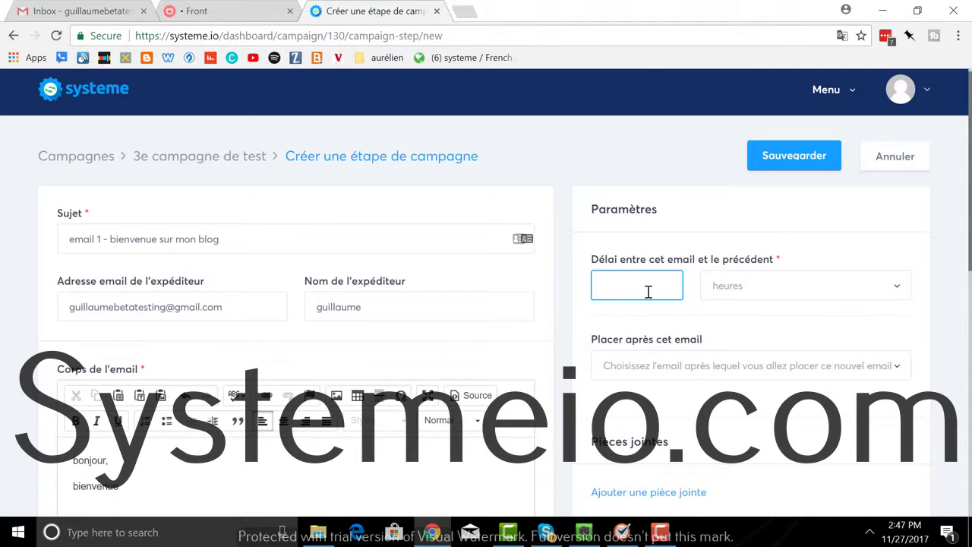
left_click(648, 291)
scroll(733, 380, "down", 1)
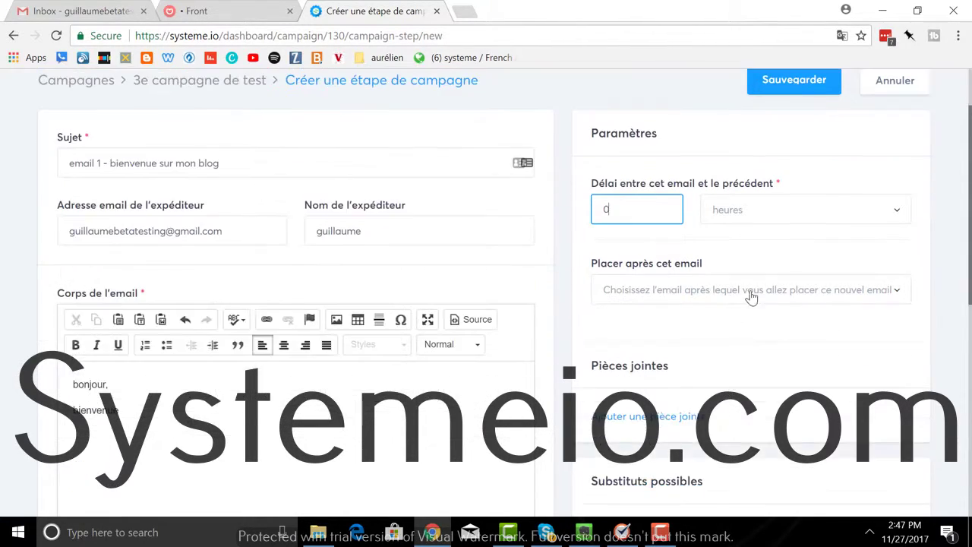
left_click(766, 84)
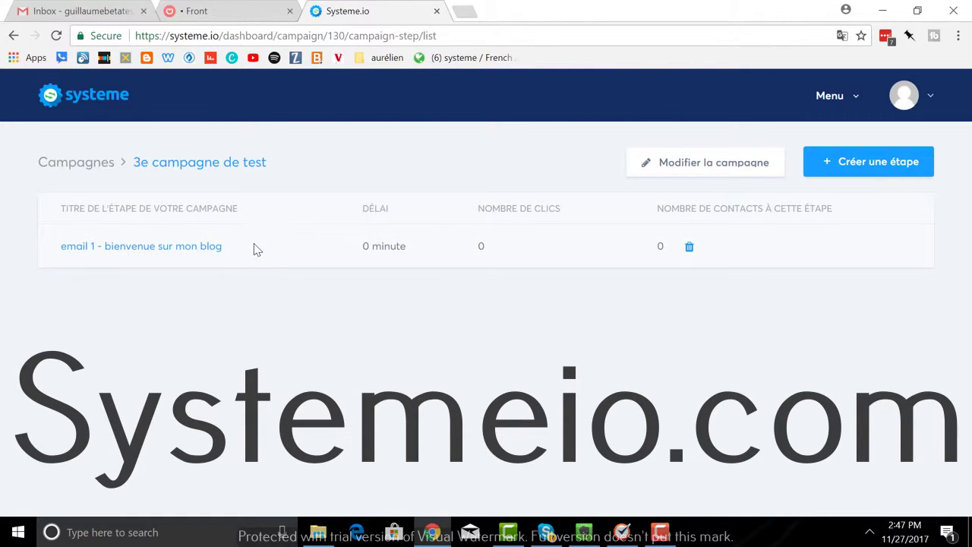
Step: Start a second campaign step with the subject "email 2 - super contenu" and fill in the sender's name
left_click(870, 166)
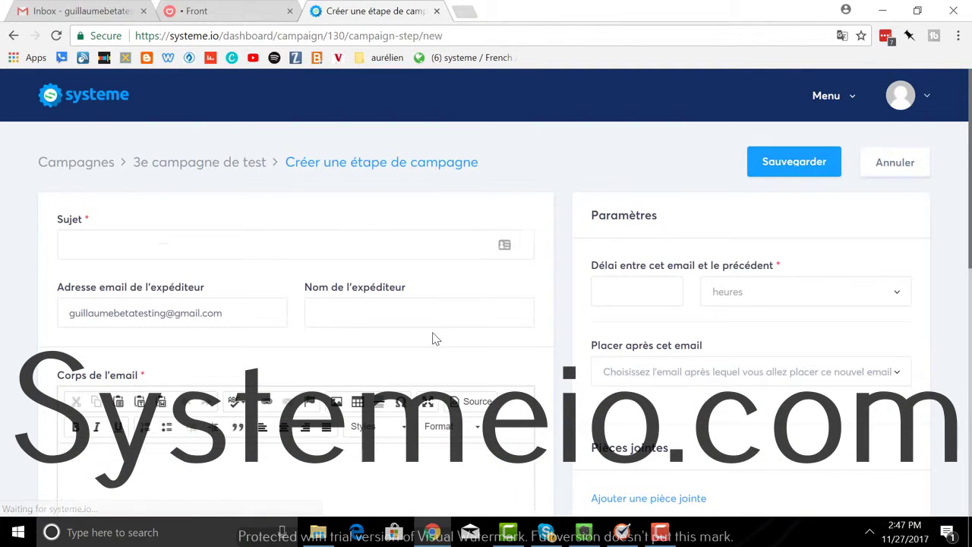
left_click(91, 248)
type("email 2 ")
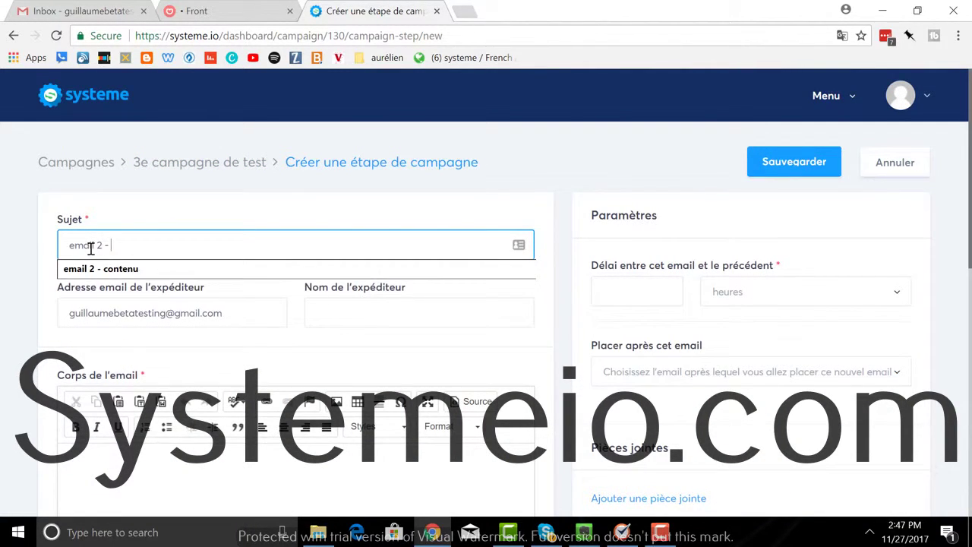
type("- super")
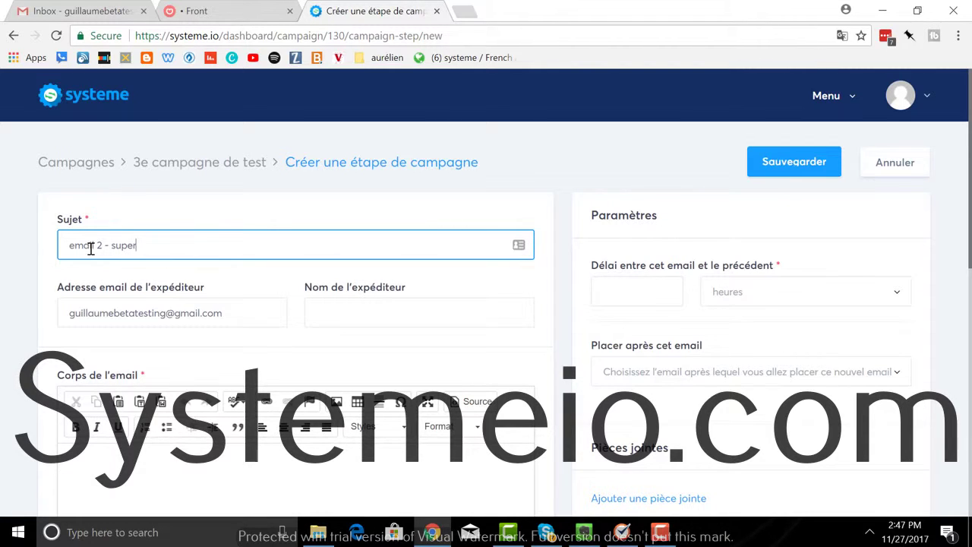
type(" contenu")
left_click(340, 307)
type("guillaume")
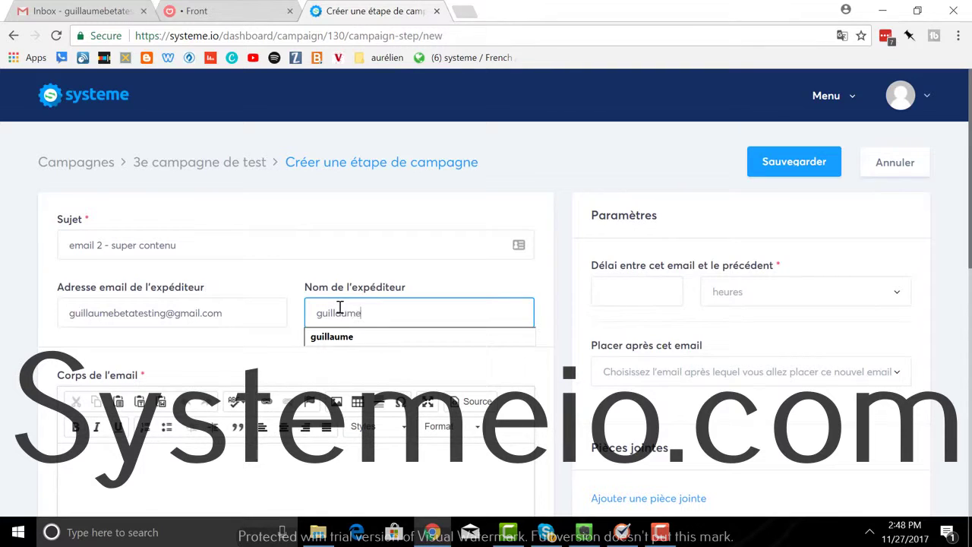
Step: Write the second email's body as "Bonjour," followed by "voici du contenu" on a separate line
left_click(172, 459)
type("B")
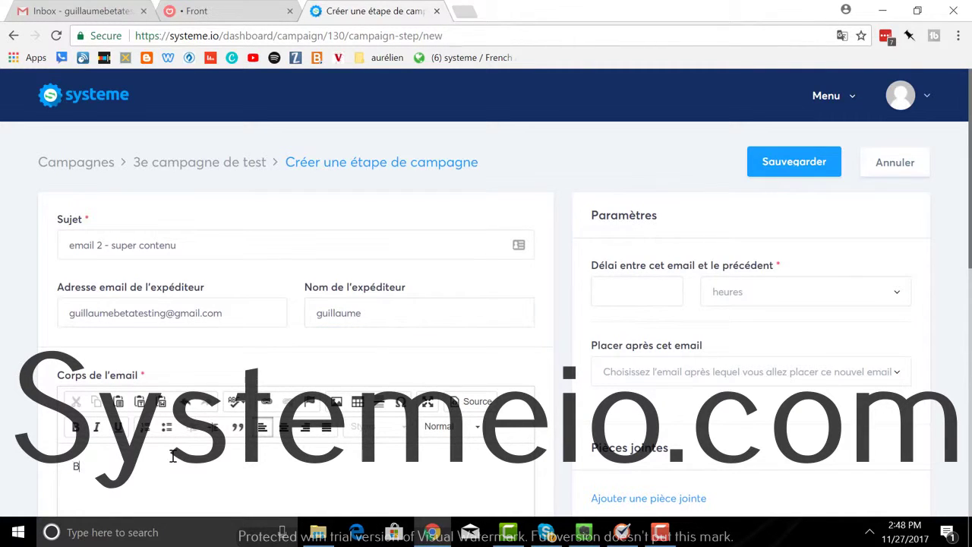
type("onjour,")
key("Return")
key("Return")
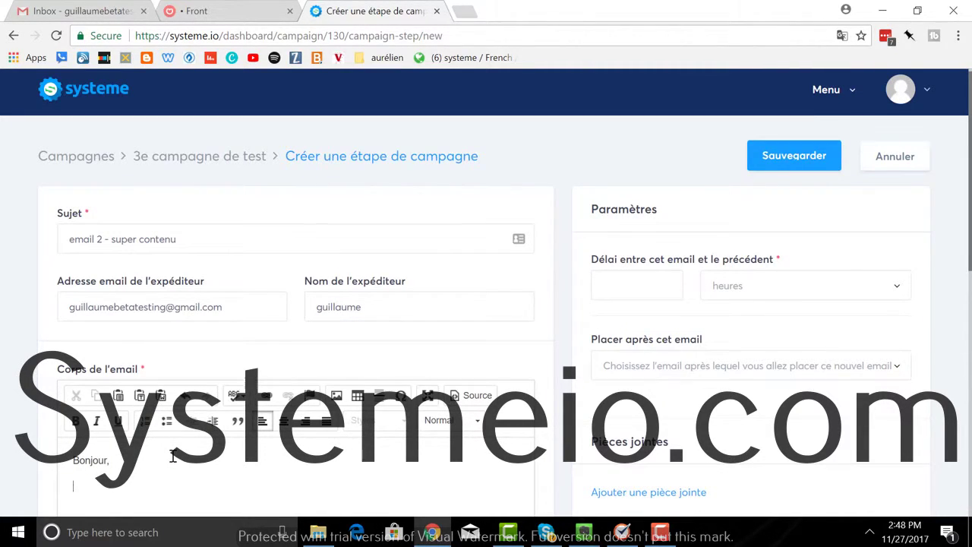
type("voici du contenu")
Step: Set the delay between the second email and the previous one to 1 day (jours)
left_click(659, 288)
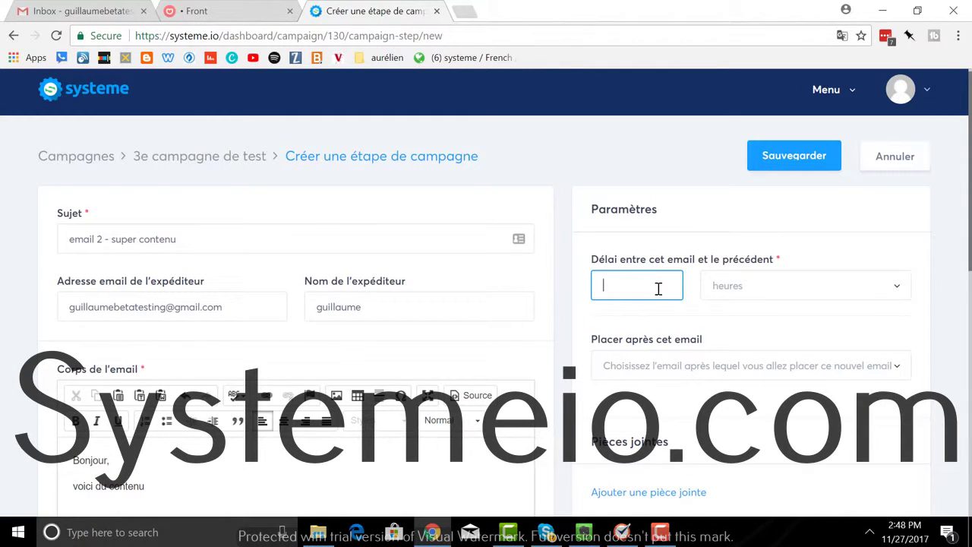
type("1")
left_click(896, 295)
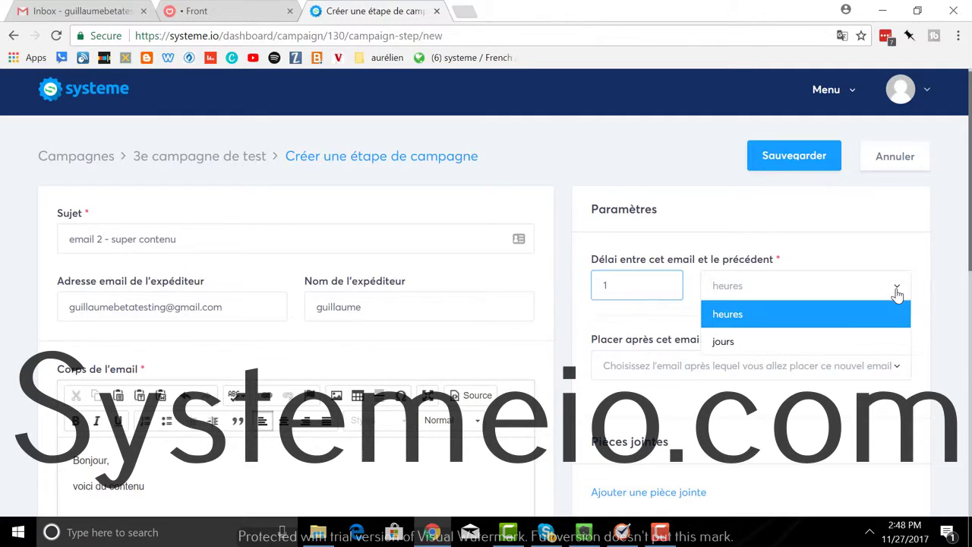
left_click(857, 340)
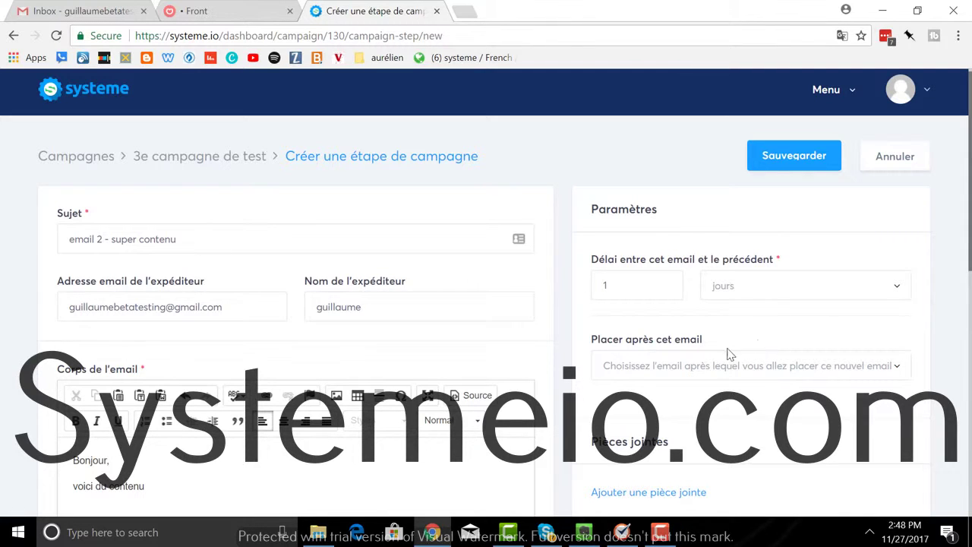
Step: Place the second email after "email 1 - bienvenue sur mon blog" and save the campaign step
left_click(898, 369)
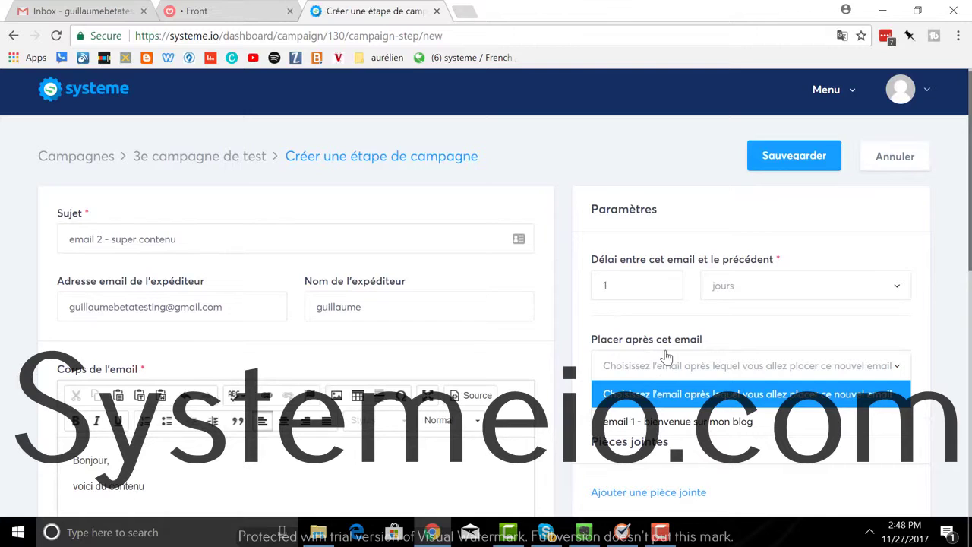
left_click(765, 423)
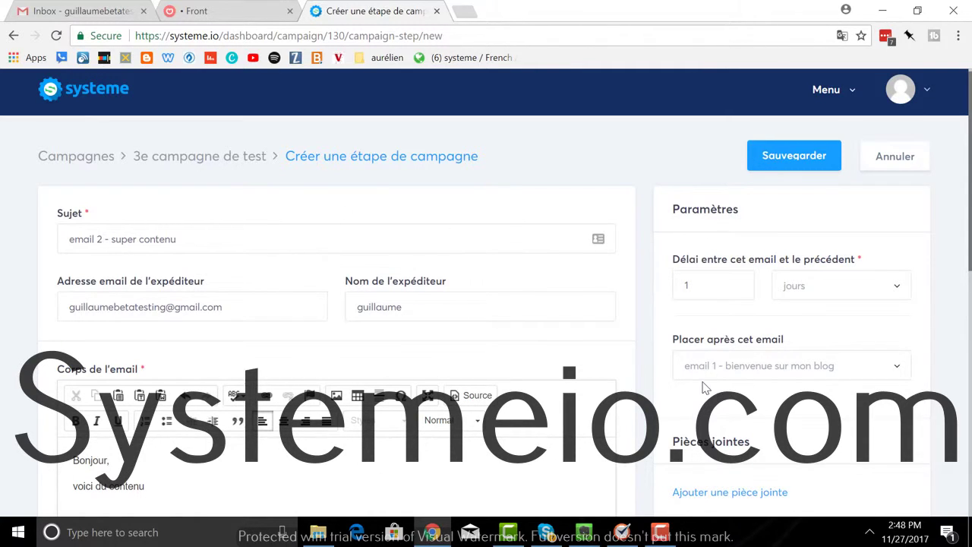
left_click(793, 156)
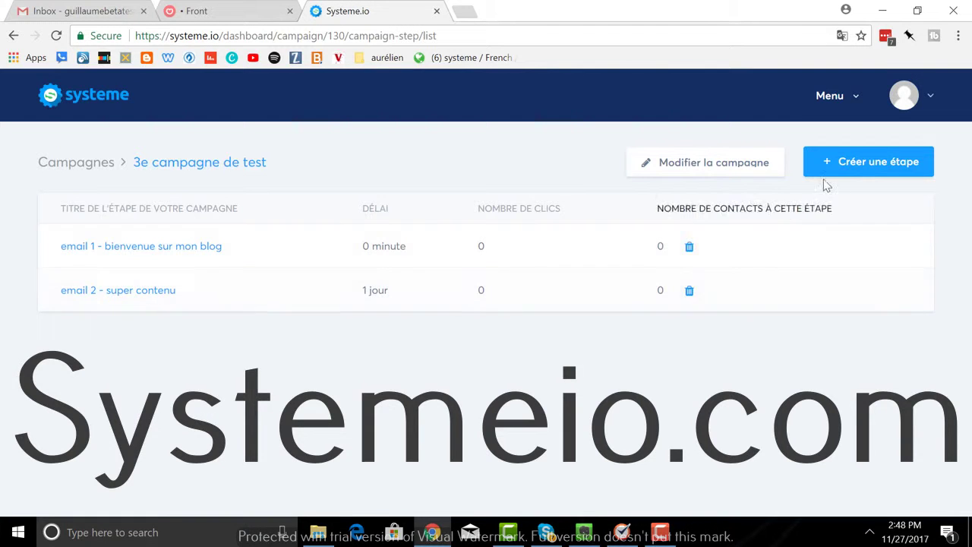
Step: Start a third campaign step with the subject "email 3 - contenu" and fill in the sender's name
left_click(858, 160)
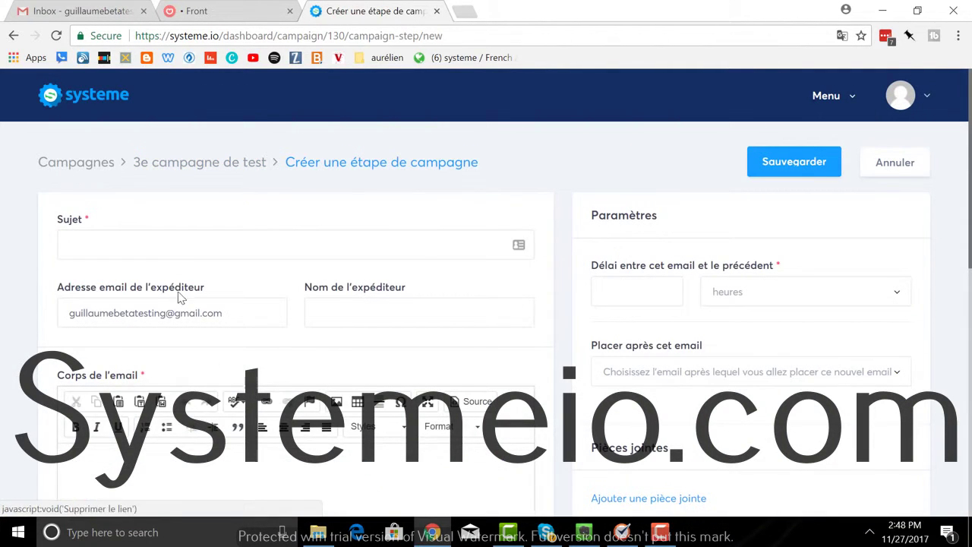
left_click(163, 244)
type("email 3")
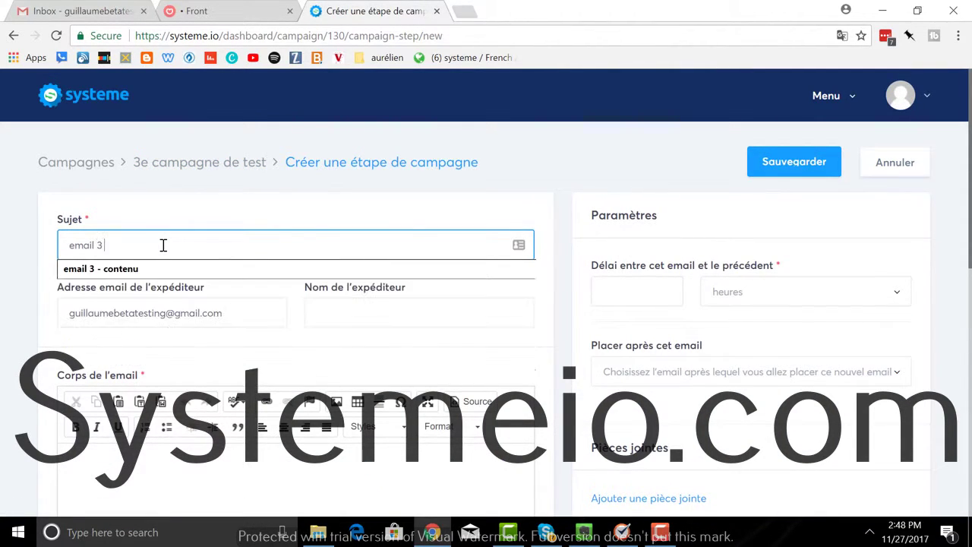
type(" - contenu")
left_click(350, 311)
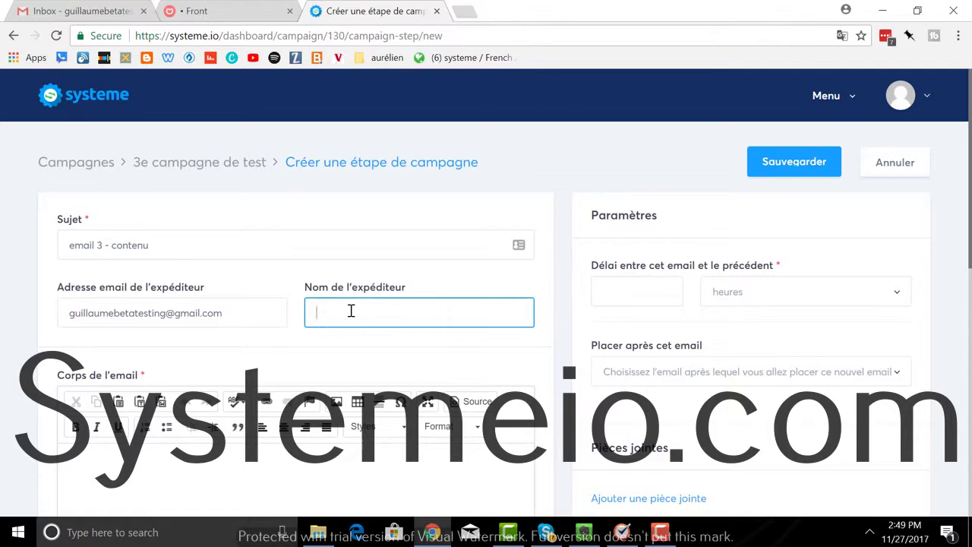
type("guillaume")
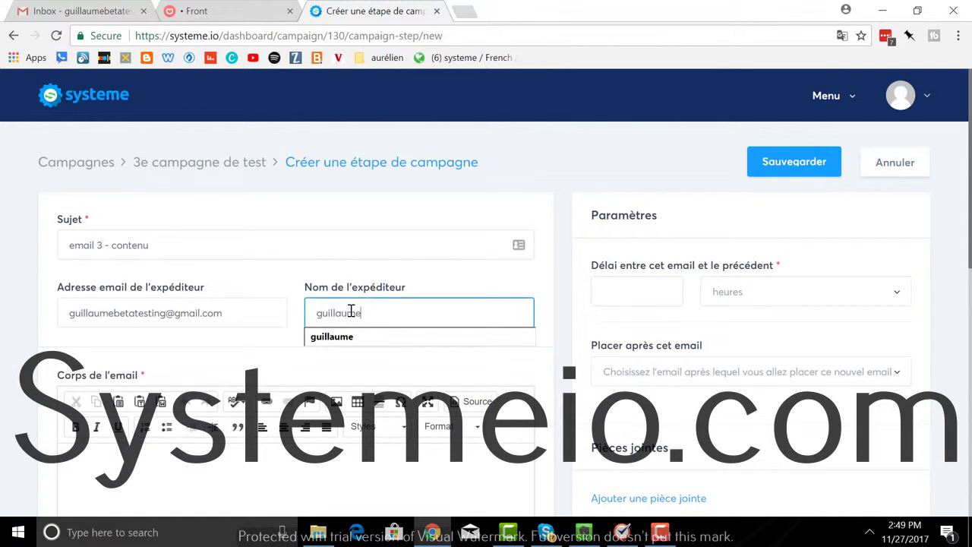
Step: Write the third email's body with "Bonjour,", "Voici du contenu" and "a très vite," on separate lines, signed with the sender's first name
left_click(214, 466)
type("Bonjour,")
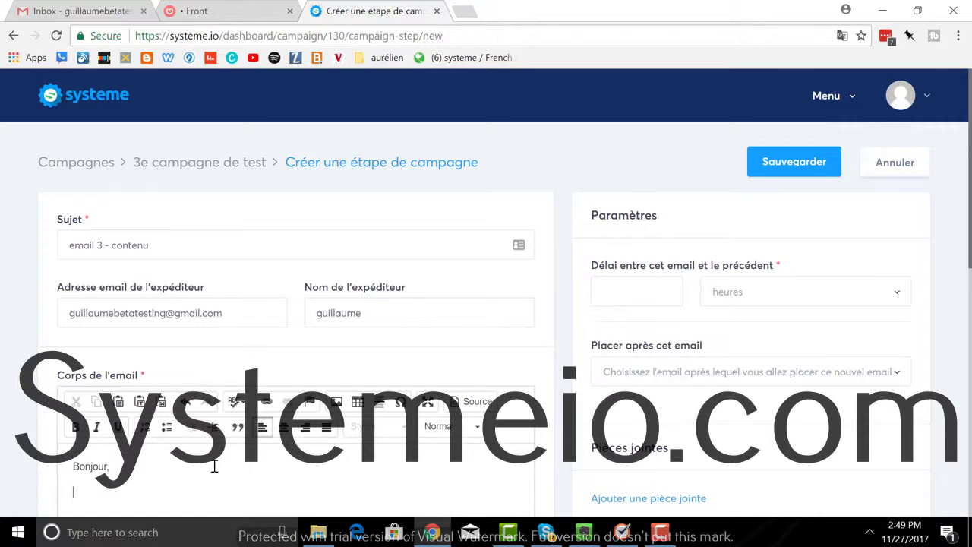
key("Return")
type("Voici")
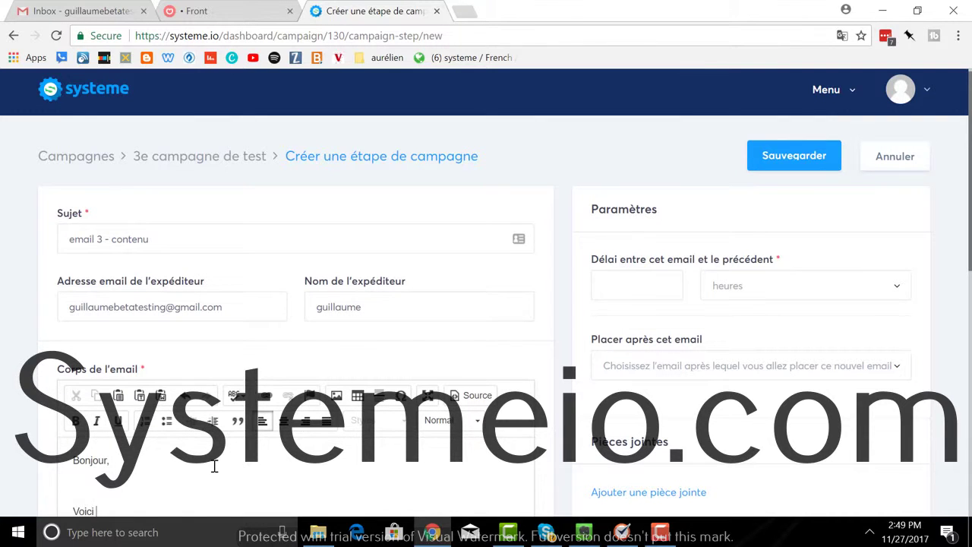
type("enu")
scroll(277, 448, "down", 2)
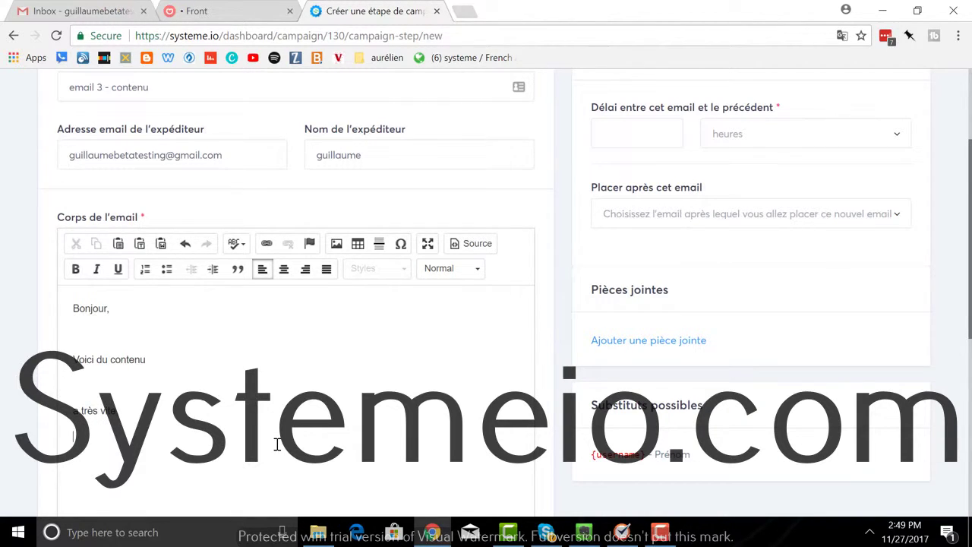
type("laume")
Step: Set the delay between the third email and the previous one to 1 day (jours)
left_click(618, 131)
type("1")
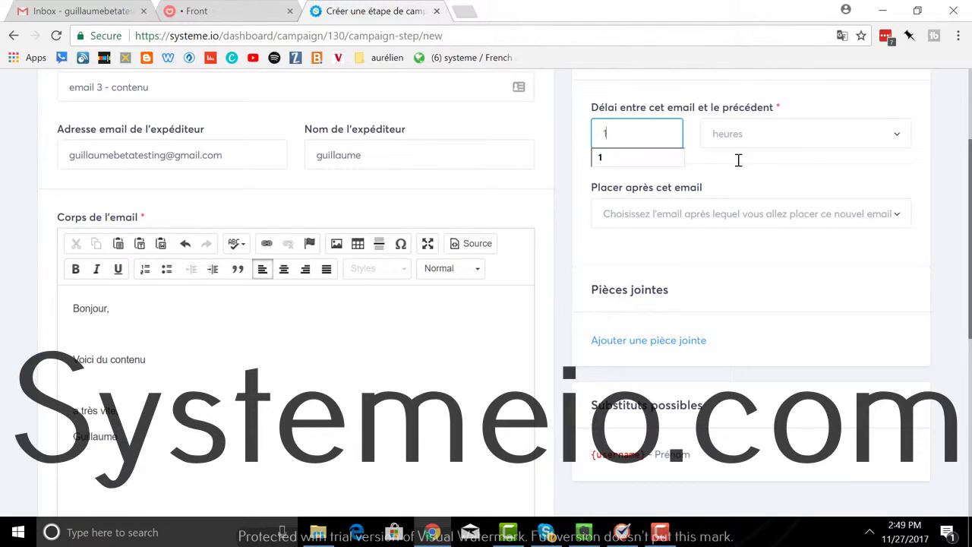
left_click(902, 134)
left_click(826, 186)
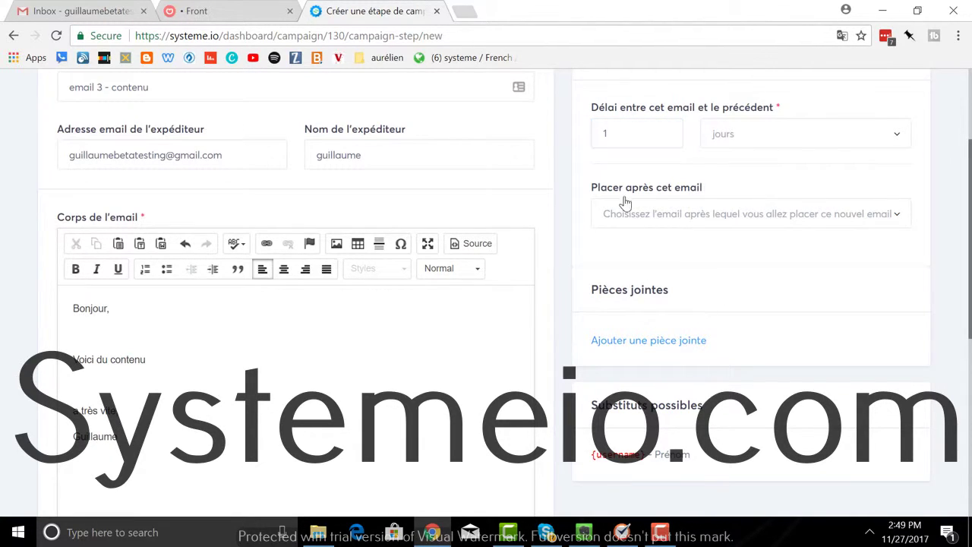
Step: Place the third email after "email 2 - super contenu" and save the campaign step
scroll(445, 252, "up", 1)
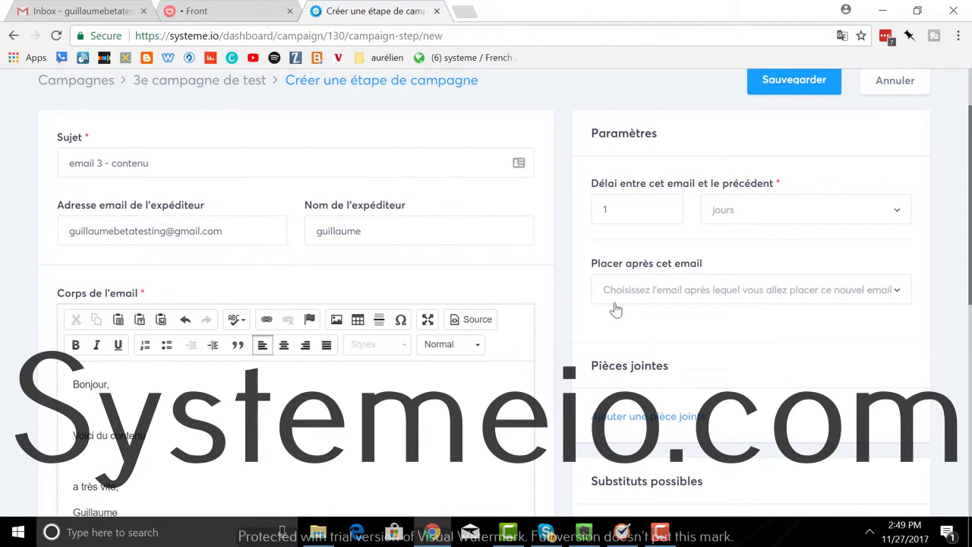
left_click(901, 298)
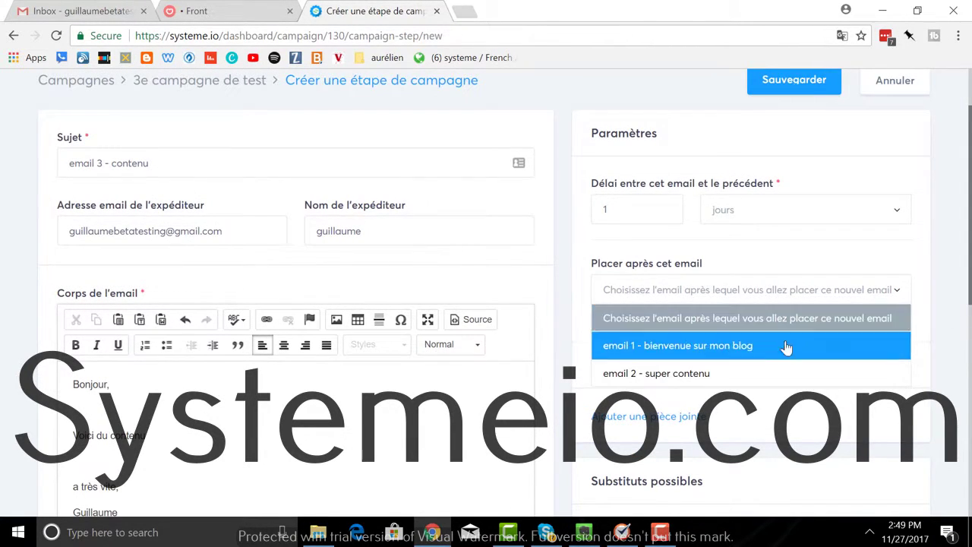
left_click(717, 374)
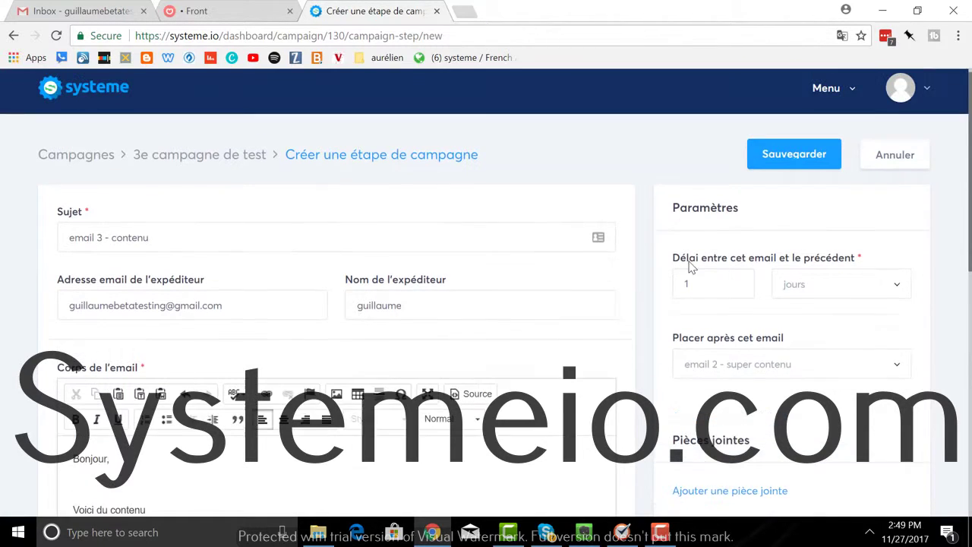
scroll(690, 265, "up", 1)
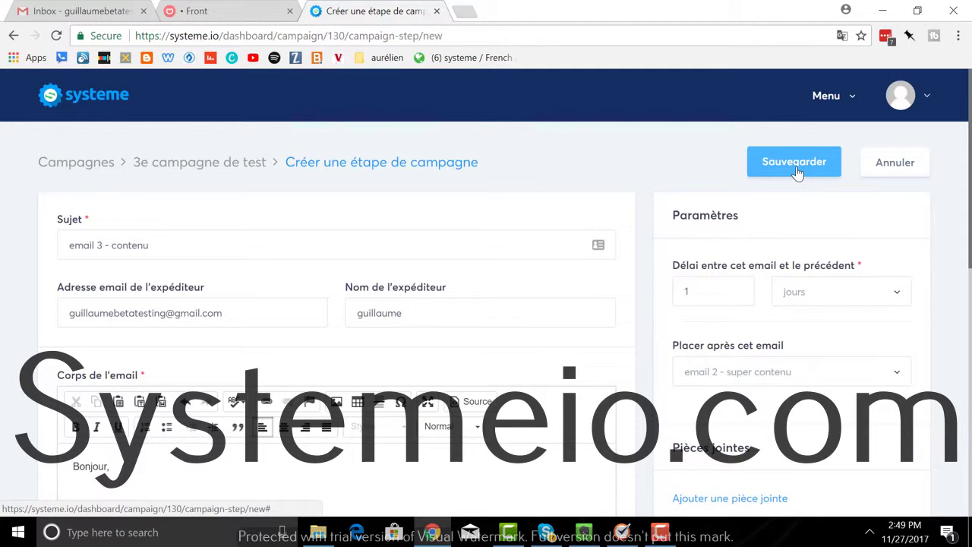
left_click(796, 170)
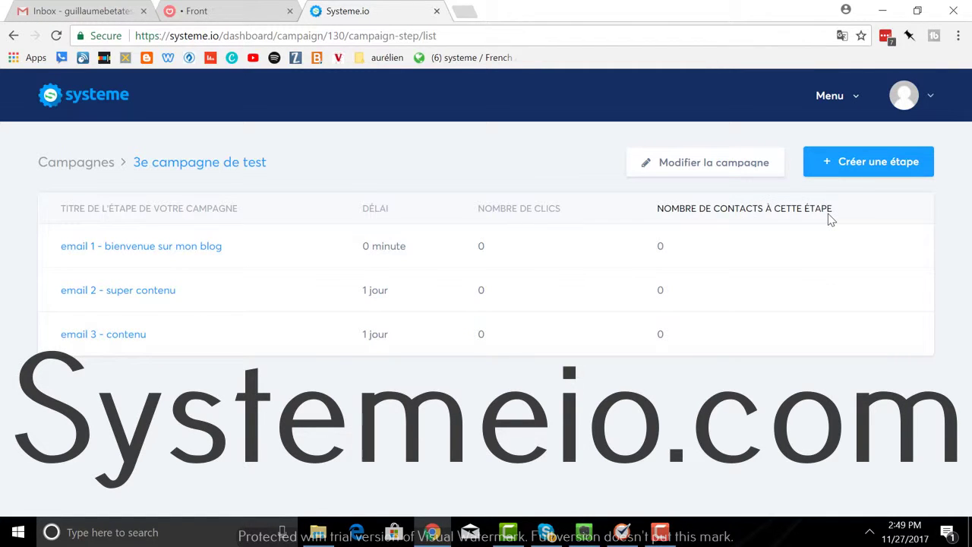
Step: Start a fourth campaign step with the subject "email 4 - voici mon offre"
left_click(841, 173)
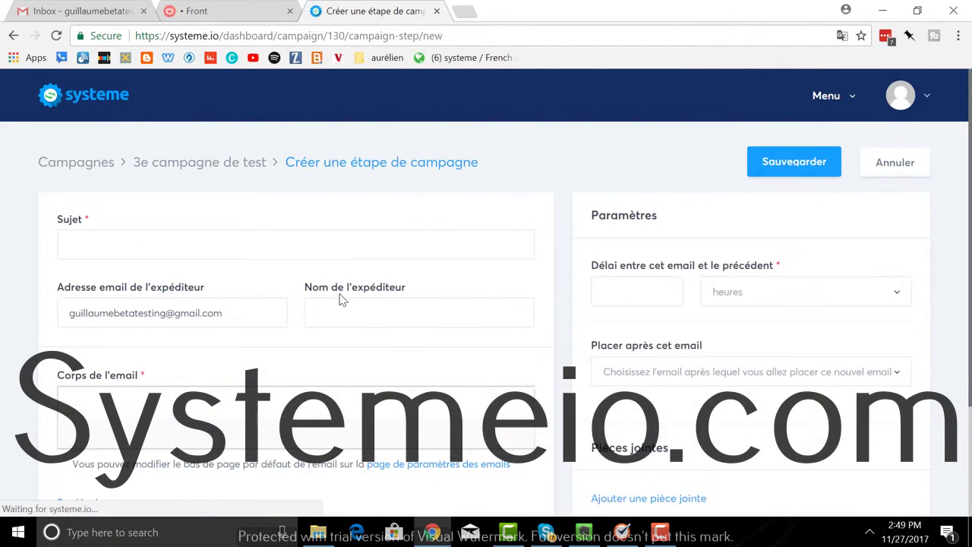
left_click(190, 247)
type("email 4 ")
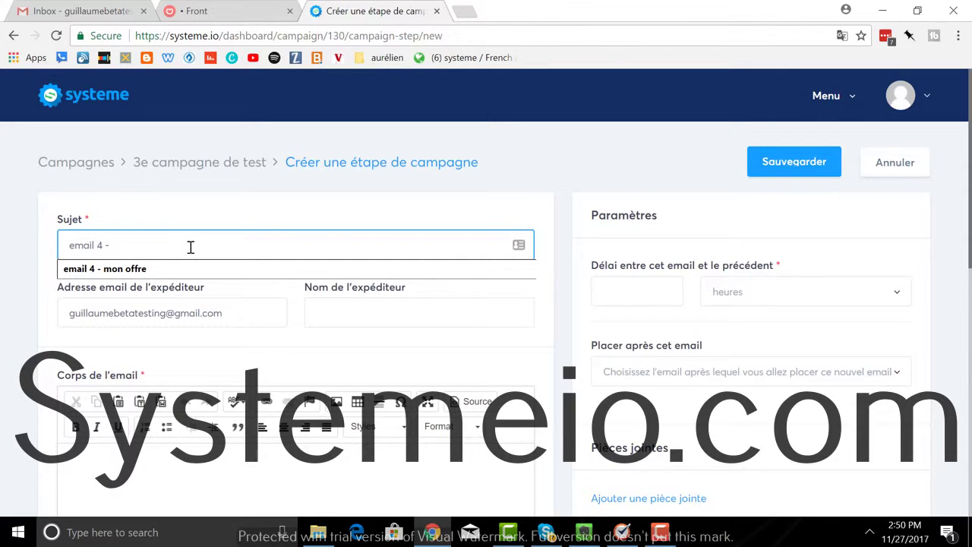
type("- voici ")
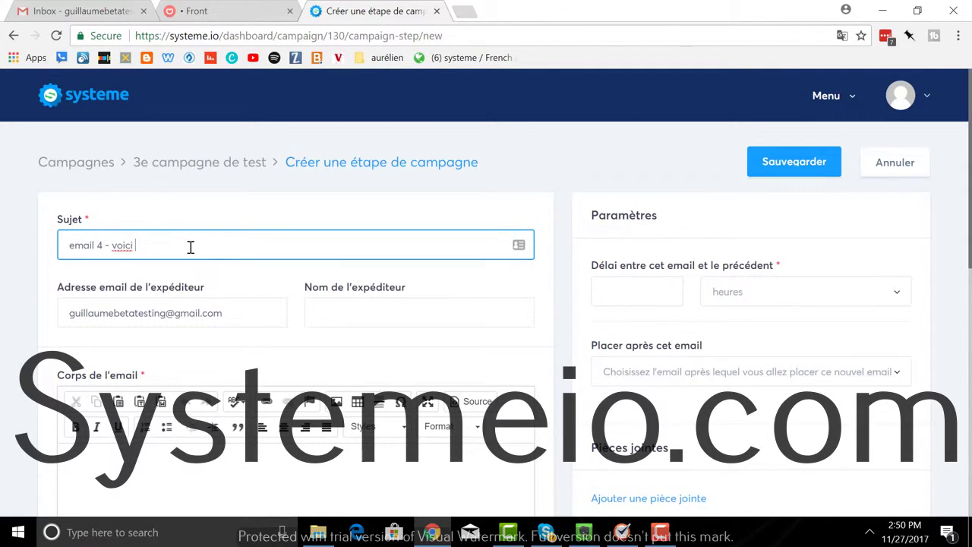
type("mon offre")
Step: Begin the fourth email's body with "Bonjour," followed by "Je trouve ce produit intéressant" on its own line
left_click(140, 471)
type("B")
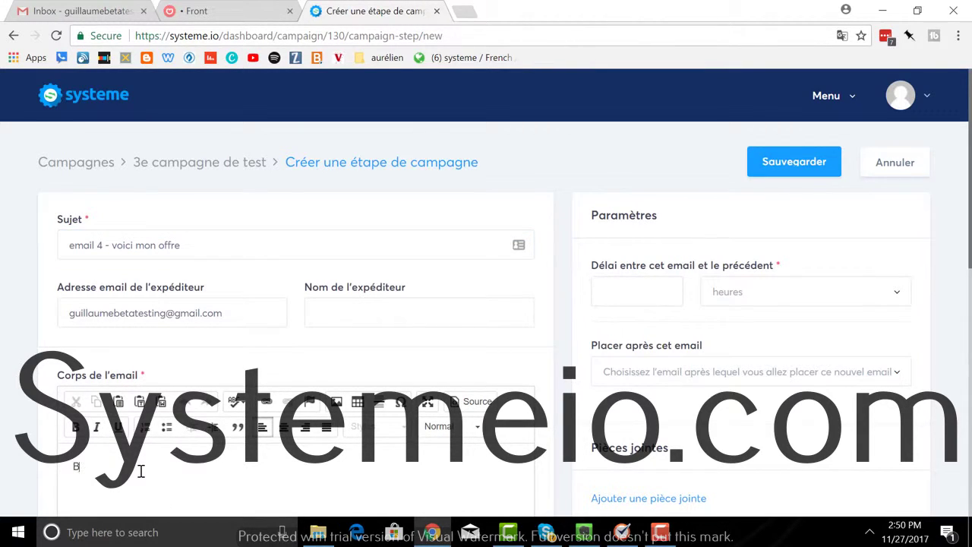
type("onjour,")
key("Return")
key("Return")
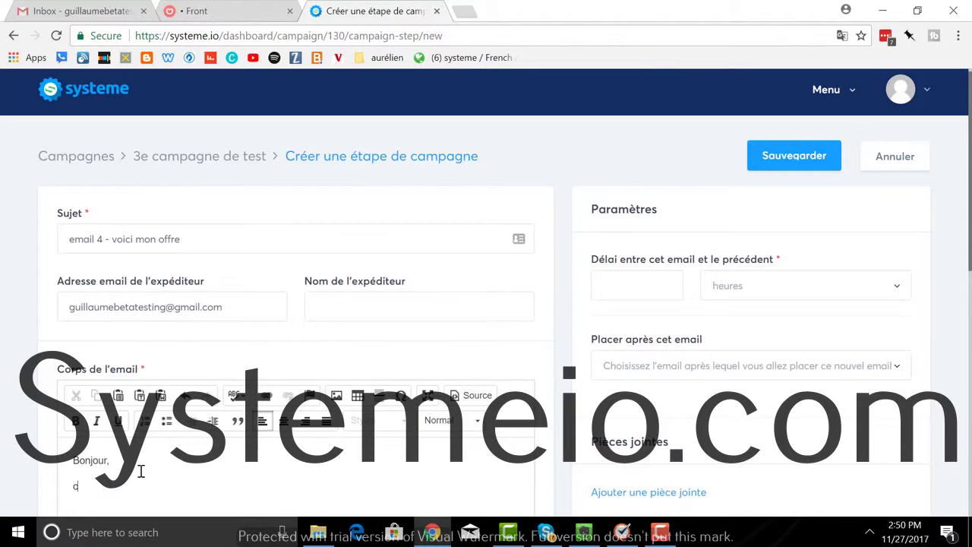
type("Je trouve ce produit in")
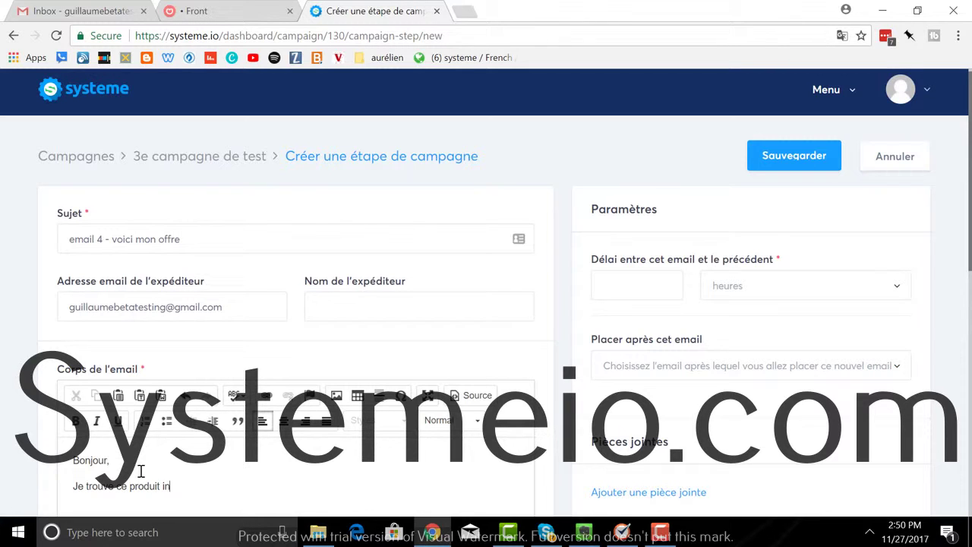
type("'téressan")
key("BackSpace")
key("BackSpace")
key("BackSpace")
key("BackSpace")
key("BackSpace")
key("BackSpace")
key("BackSpace")
key("BackSpace")
type("téressant")
Step: Add the line "Clique ici pour voir mon produit" below the product sentence in the fourth email's body
key("Return")
key("Return")
type("C")
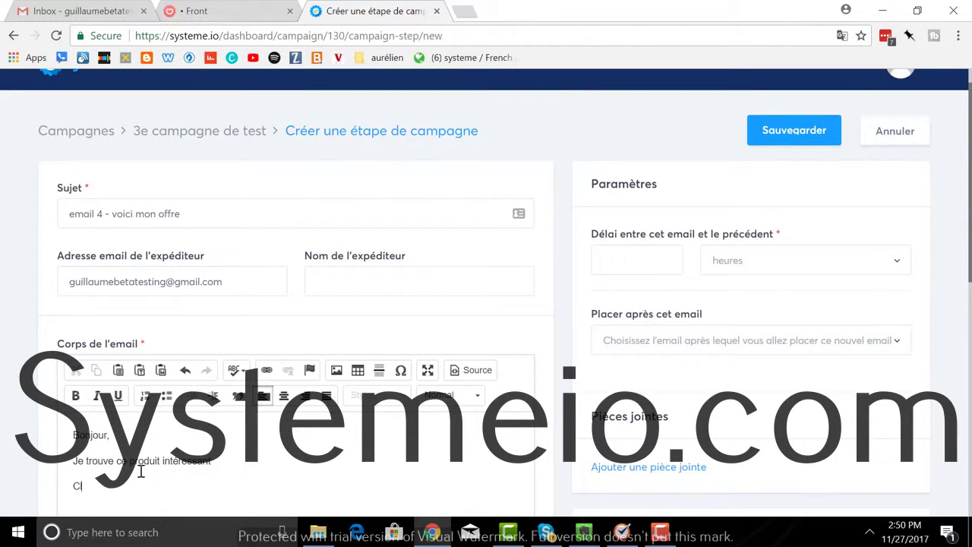
type("lique ici pour voir mon produit")
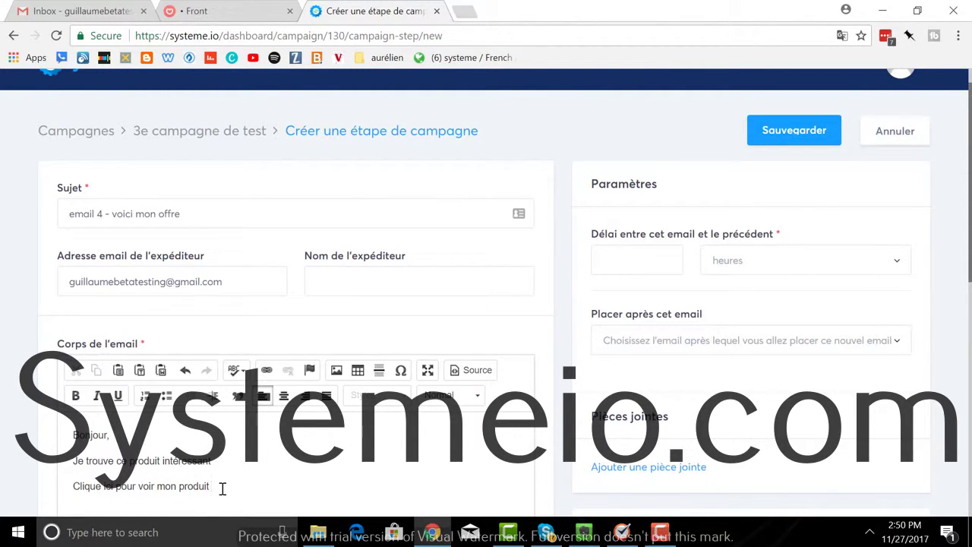
Step: Turn the line "Clique ici pour voir mon produit" into a link with the URL "page de vente"
left_click_drag(222, 488, 74, 488)
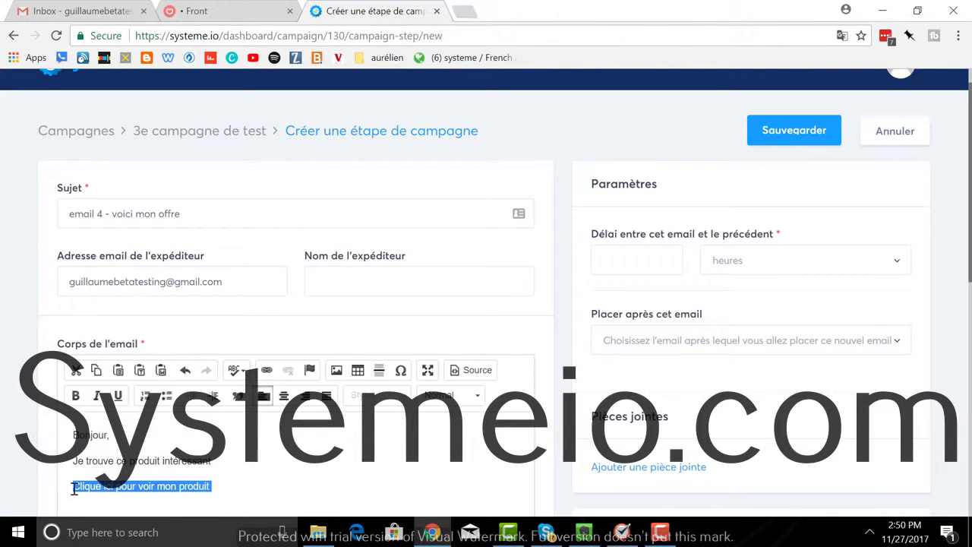
scroll(74, 488, "up", 1)
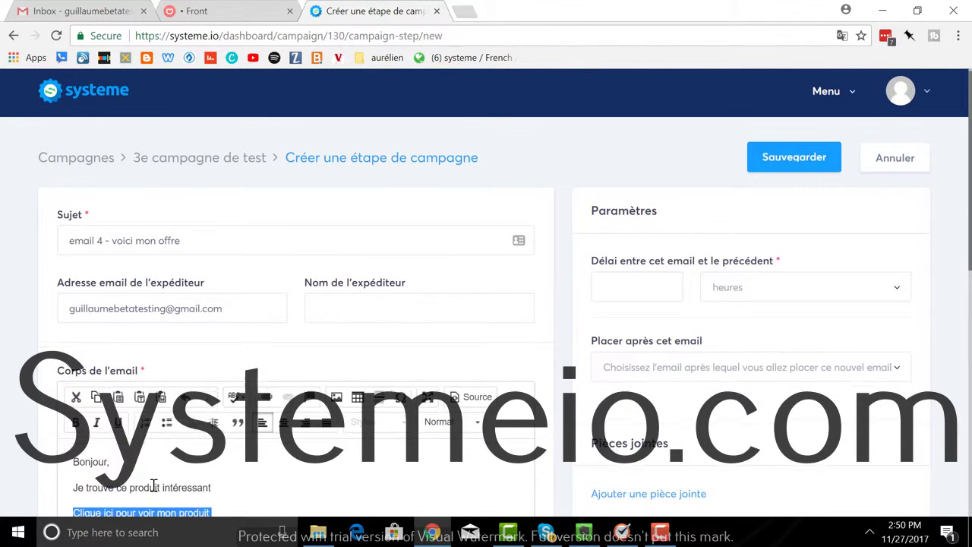
scroll(154, 482, "down", 2)
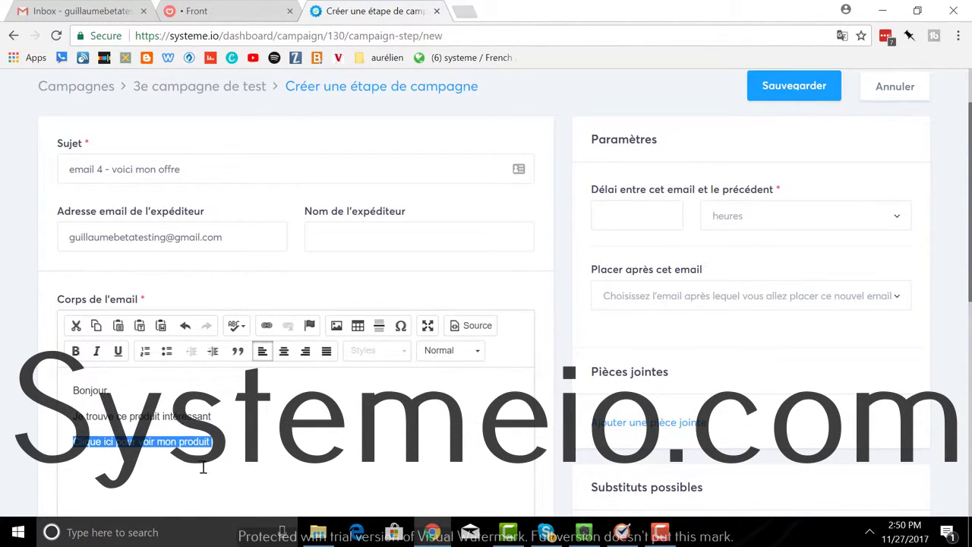
left_click(266, 326)
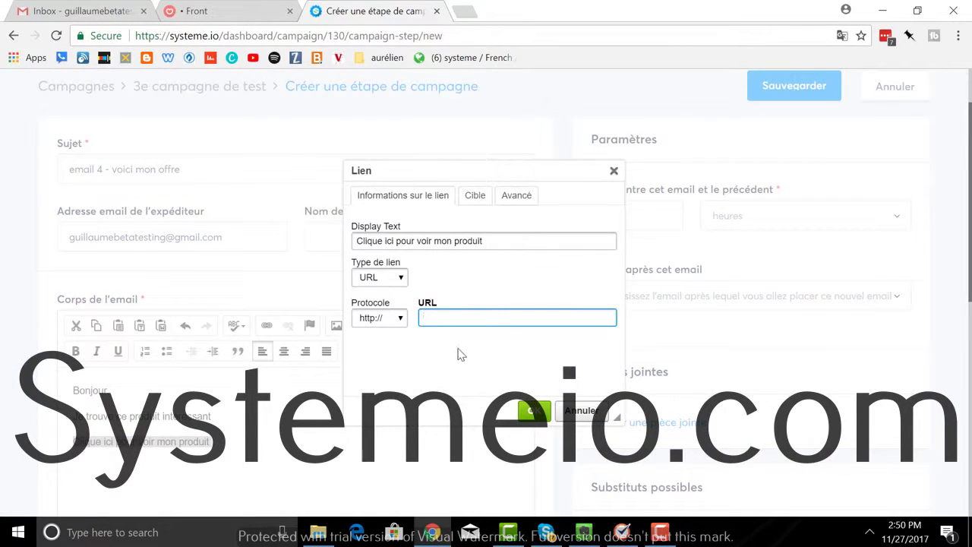
type("page de vente")
left_click(533, 411)
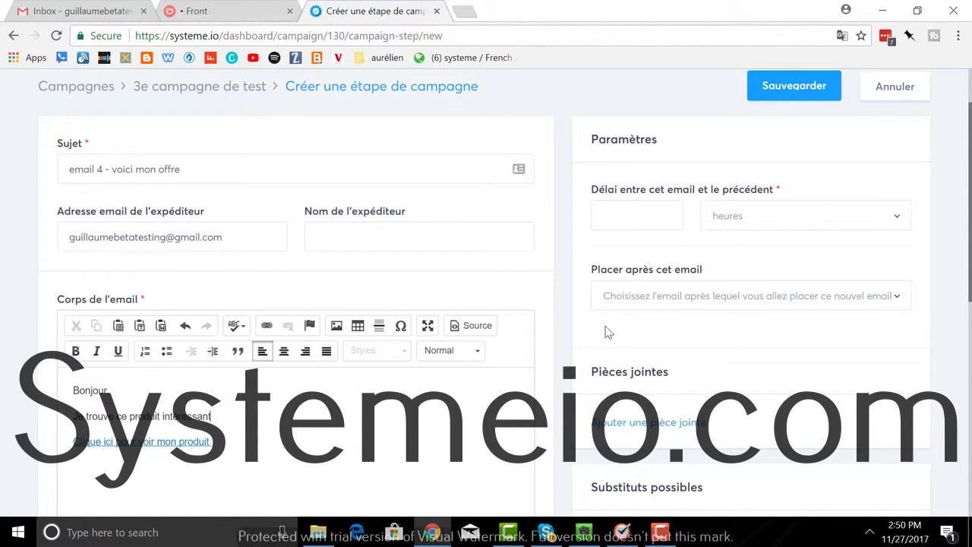
Step: Set the delay between the fourth email and the previous one to 1 day (jours)
left_click(615, 220)
type("1")
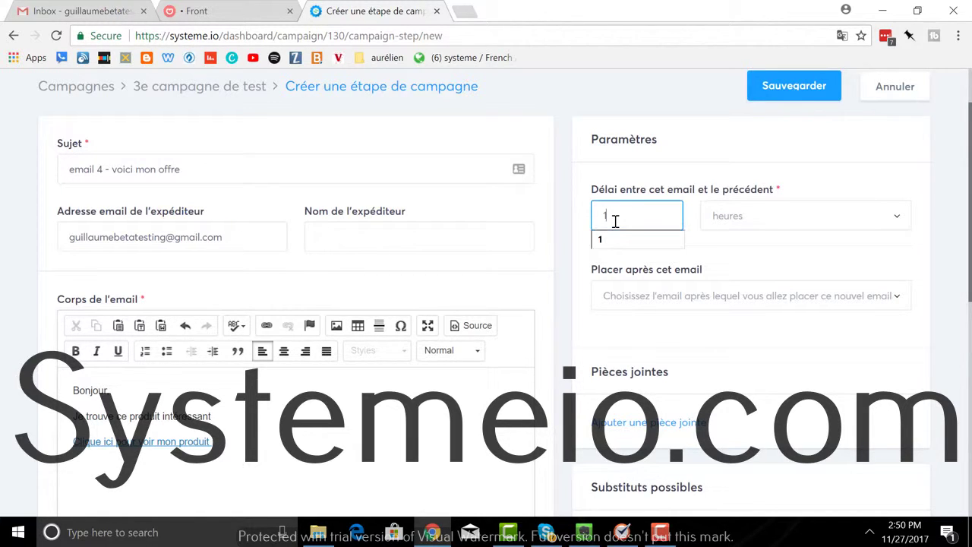
left_click(897, 222)
left_click(878, 273)
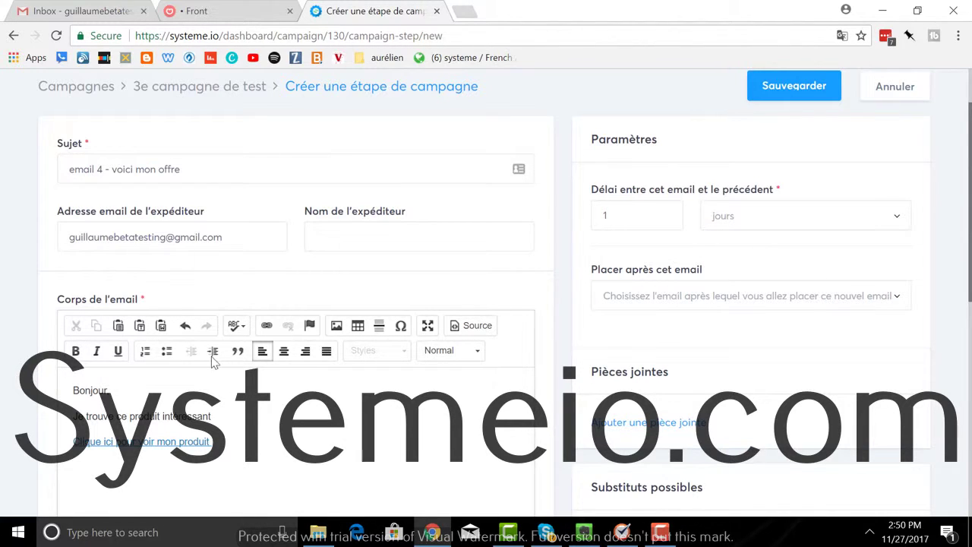
Step: Place the fourth email after "email 3 - contenu" and submit the campaign step for saving
left_click(899, 303)
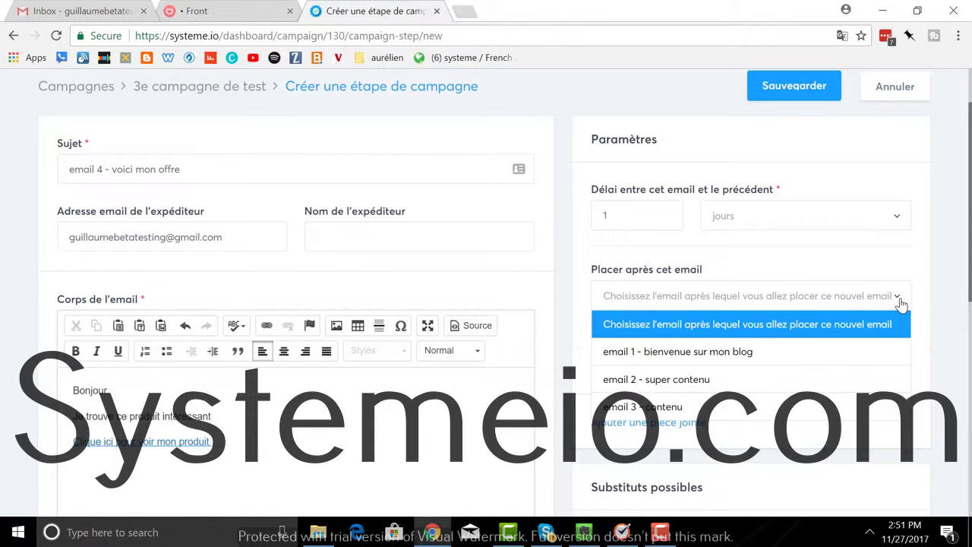
left_click(848, 407)
scroll(848, 407, "up", 1)
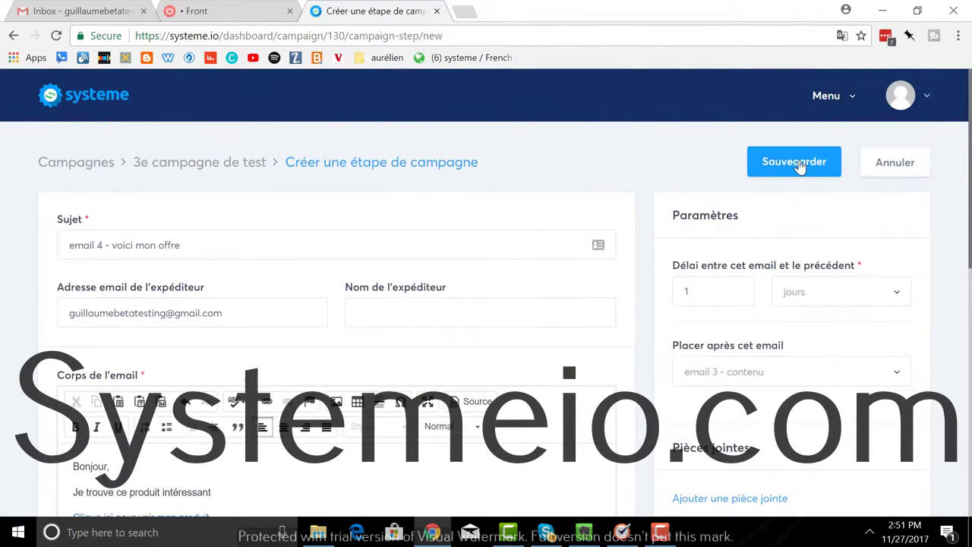
left_click(799, 163)
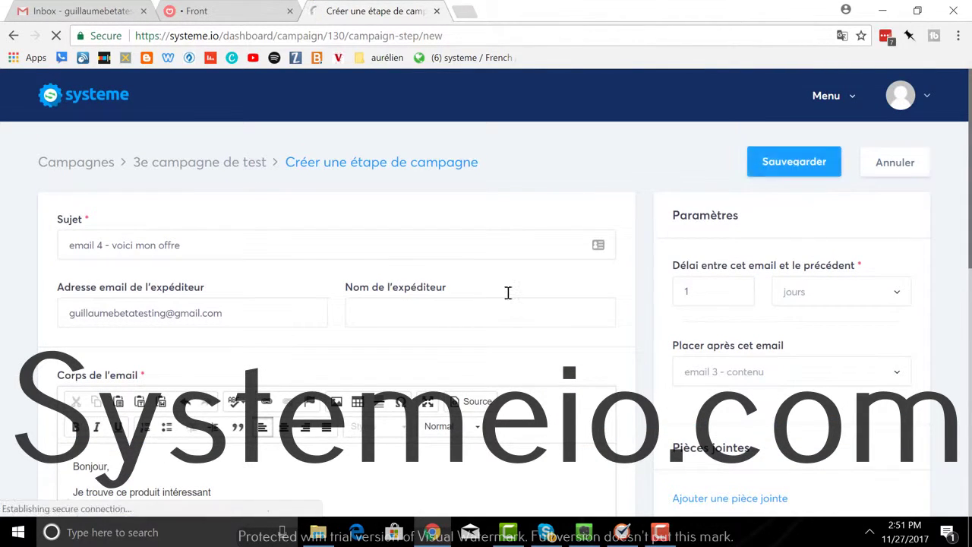
Step: Fill in the sender's name for the fourth email and save the campaign step
left_click(456, 318)
type("guillaume")
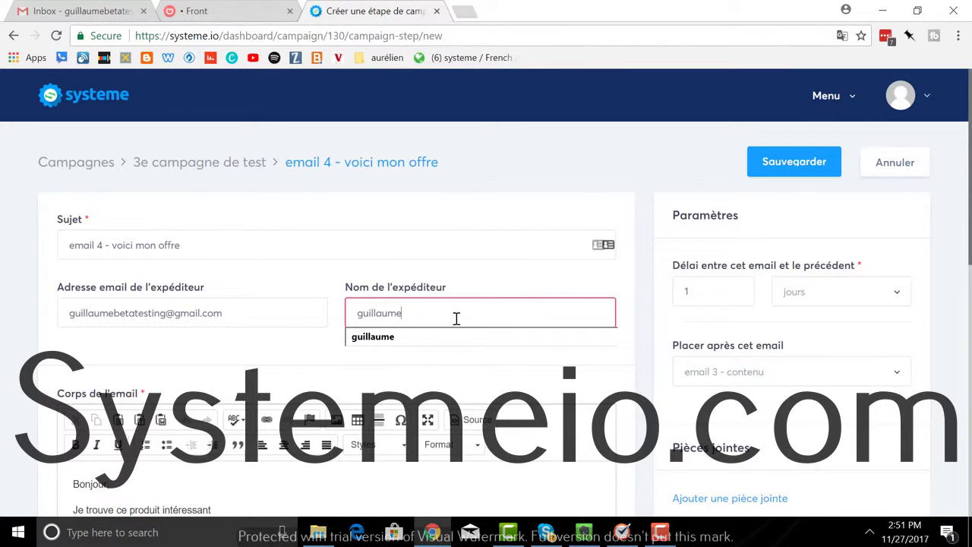
left_click(813, 164)
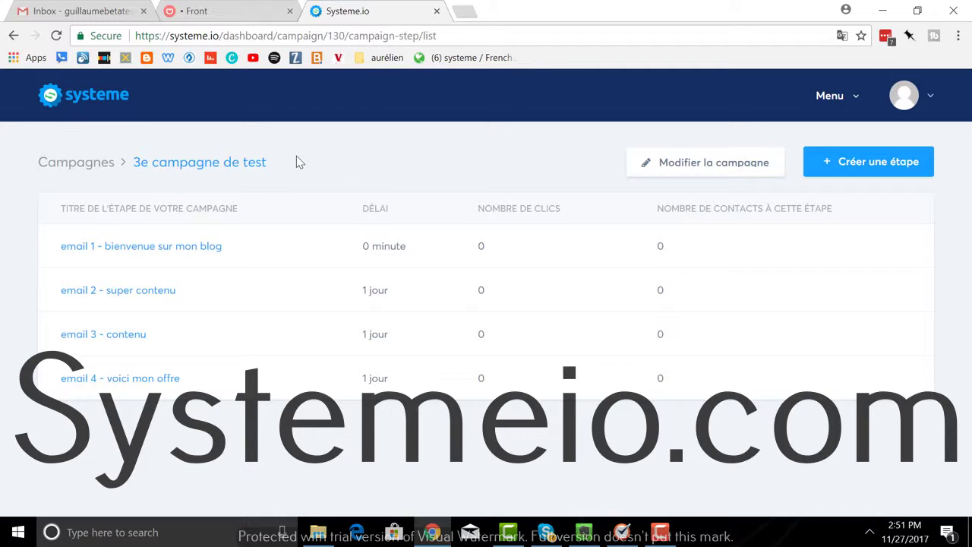
left_click(666, 540)
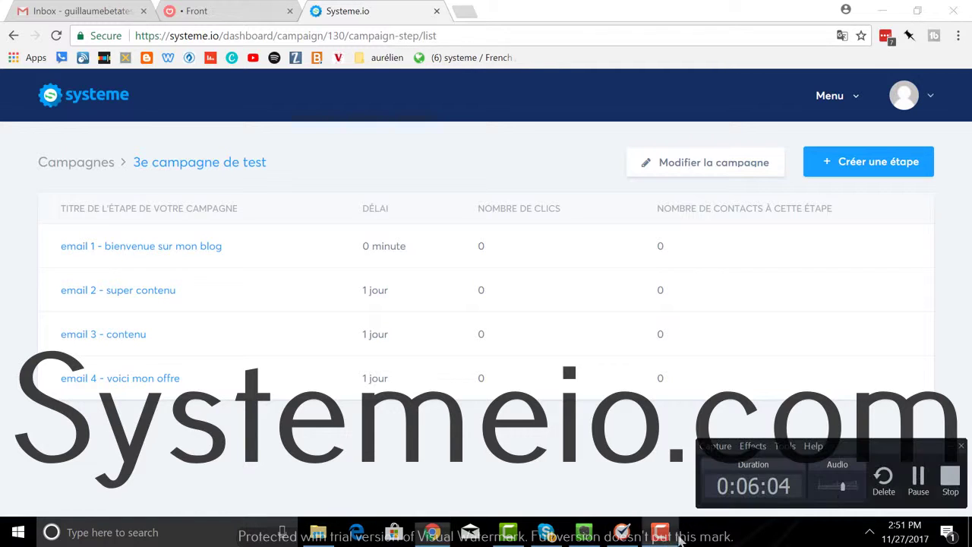